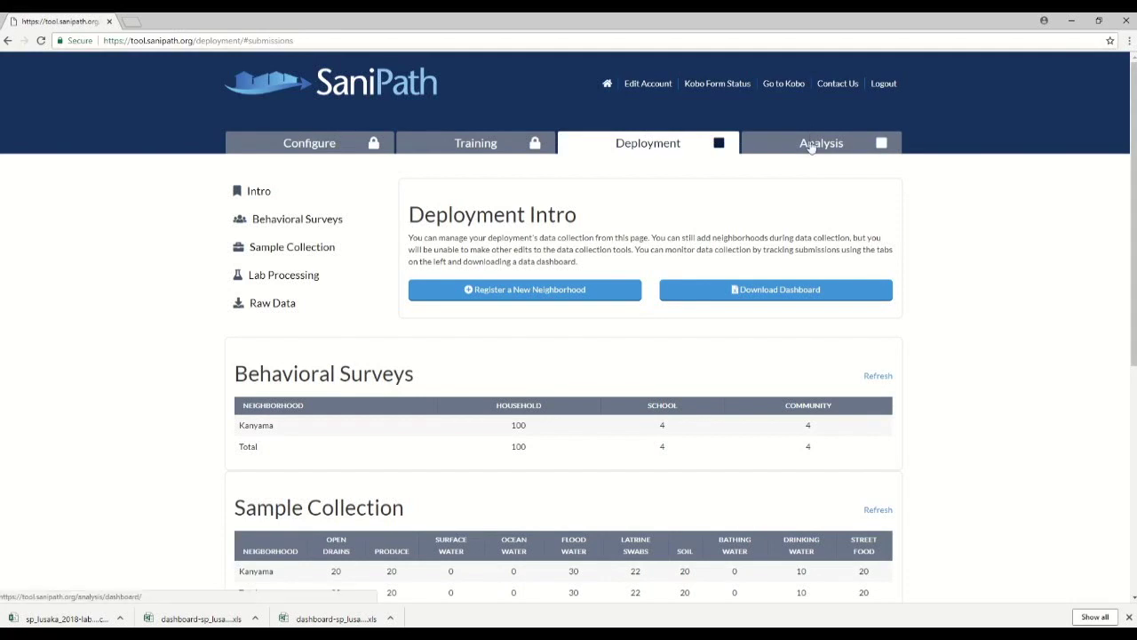
Open the analysis dashboard and set the analysis type to Combined.
{"action": "left_click", "coordinate": [811, 148]}
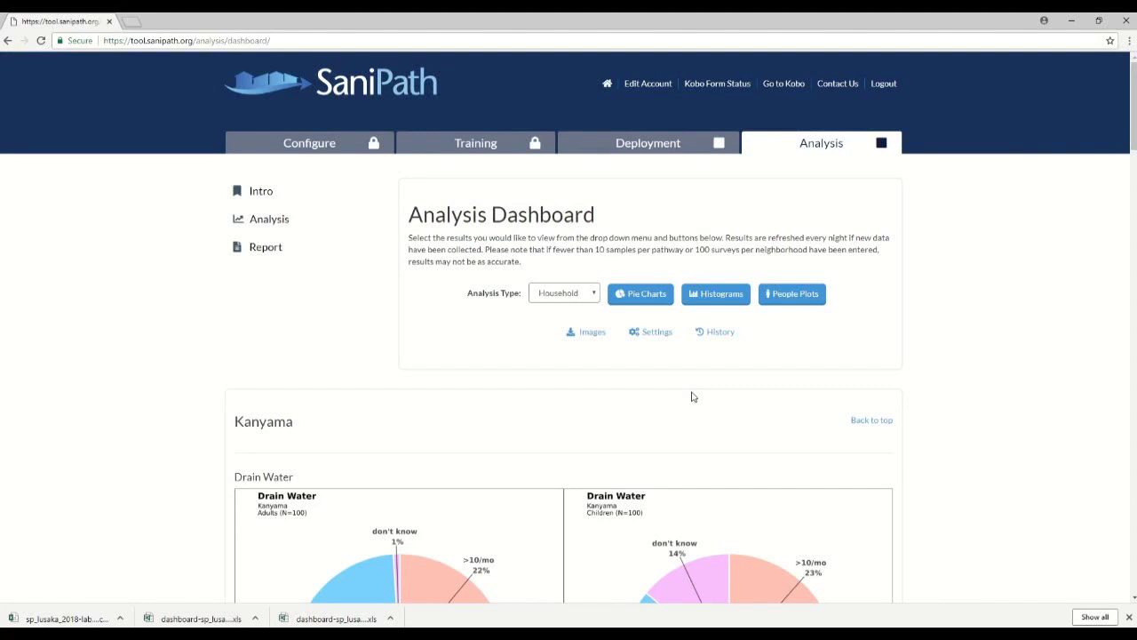
{"action": "left_click", "coordinate": [596, 295]}
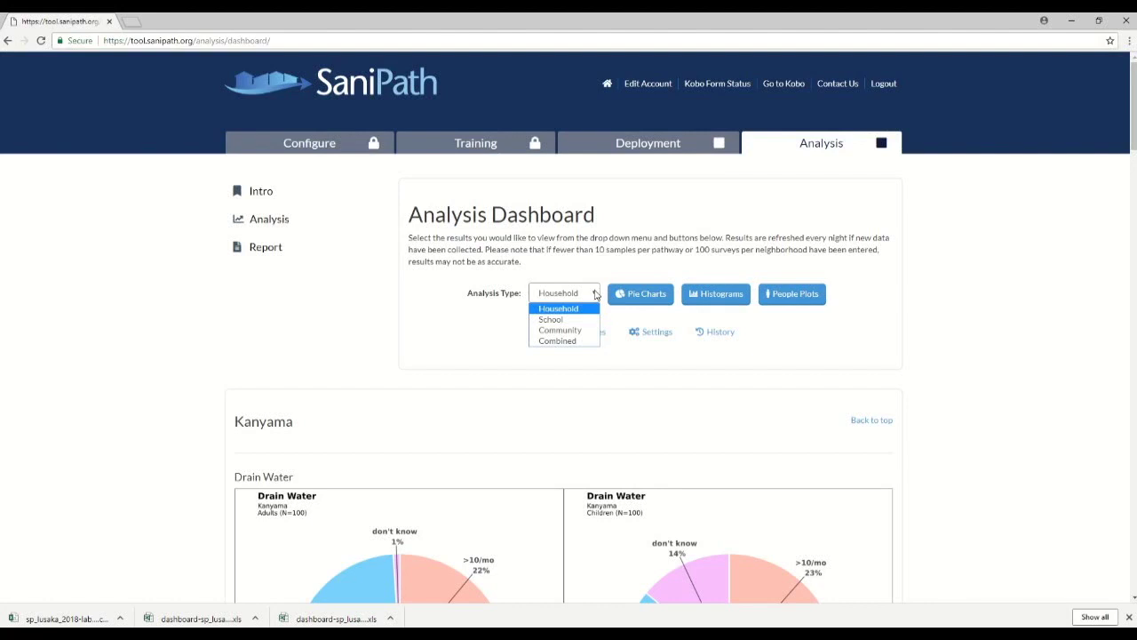
{"action": "left_click", "coordinate": [572, 341]}
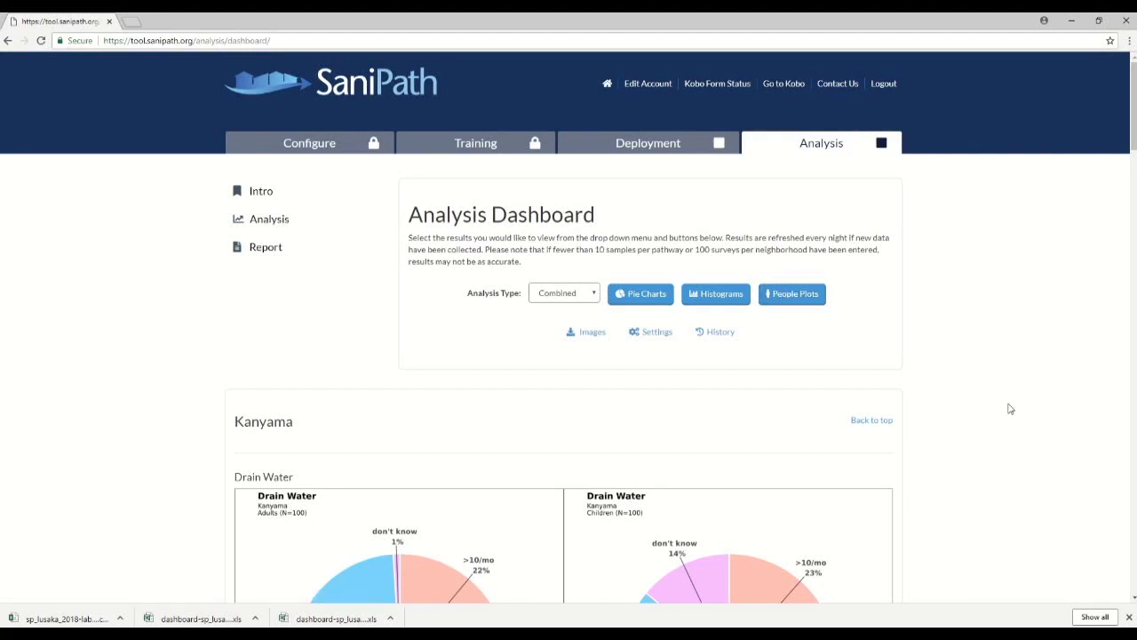
Examine the Kanyama pie charts for drain water, flood water and public latrine, comparing adults with children.
{"action": "scroll", "coordinate": [1017, 386], "scroll_direction": "down", "scroll_amount": 3}
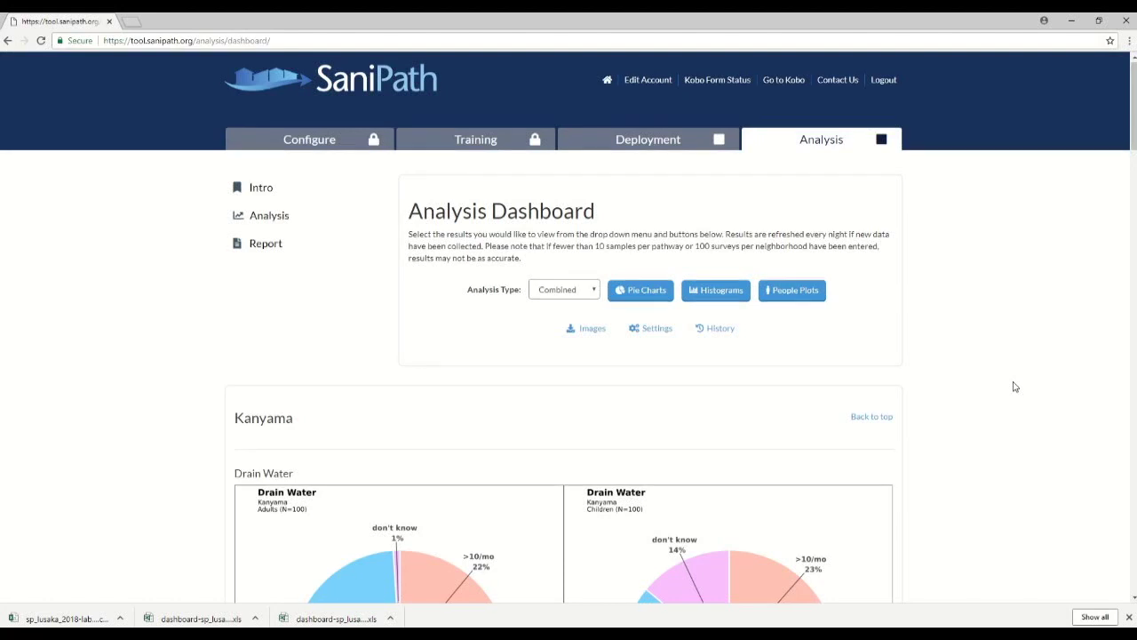
{"action": "scroll", "coordinate": [1024, 380], "scroll_direction": "down", "scroll_amount": 2}
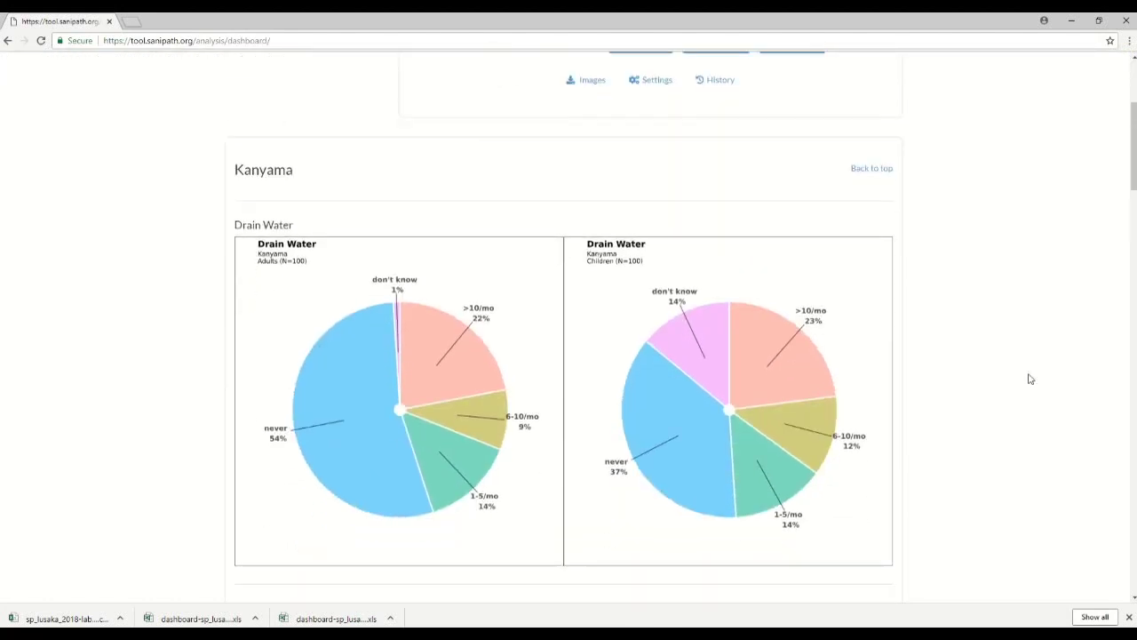
{"action": "scroll", "coordinate": [1030, 380], "scroll_direction": "down", "scroll_amount": 1}
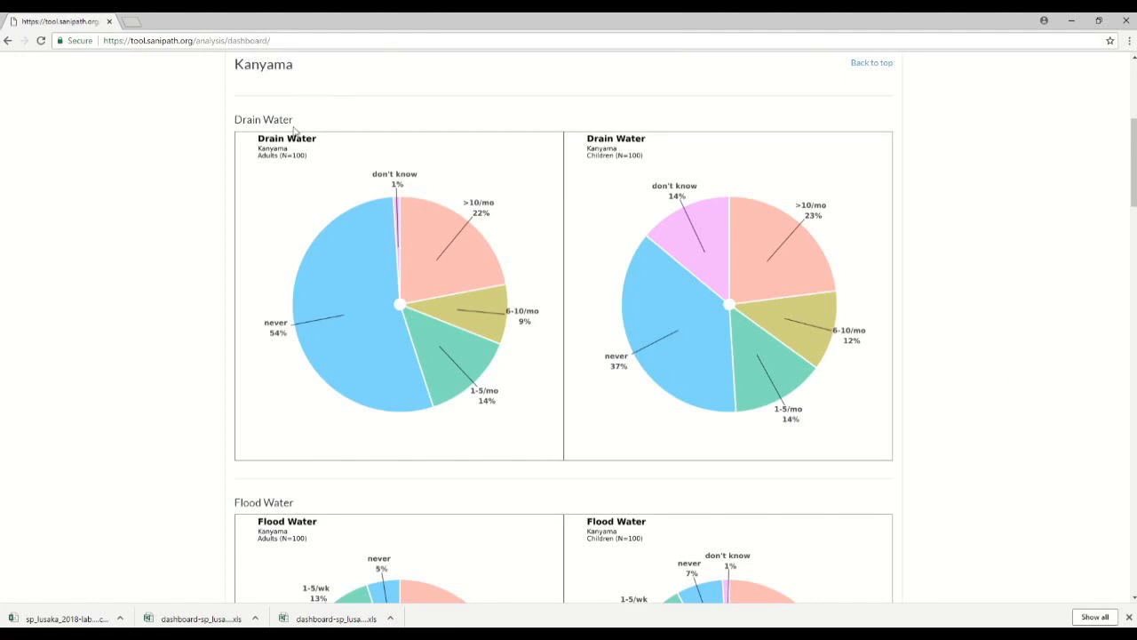
{"action": "left_click_drag", "start_coordinate": [302, 123], "coordinate": [236, 119]}
{"action": "scroll", "coordinate": [335, 425], "scroll_direction": "down", "scroll_amount": 2}
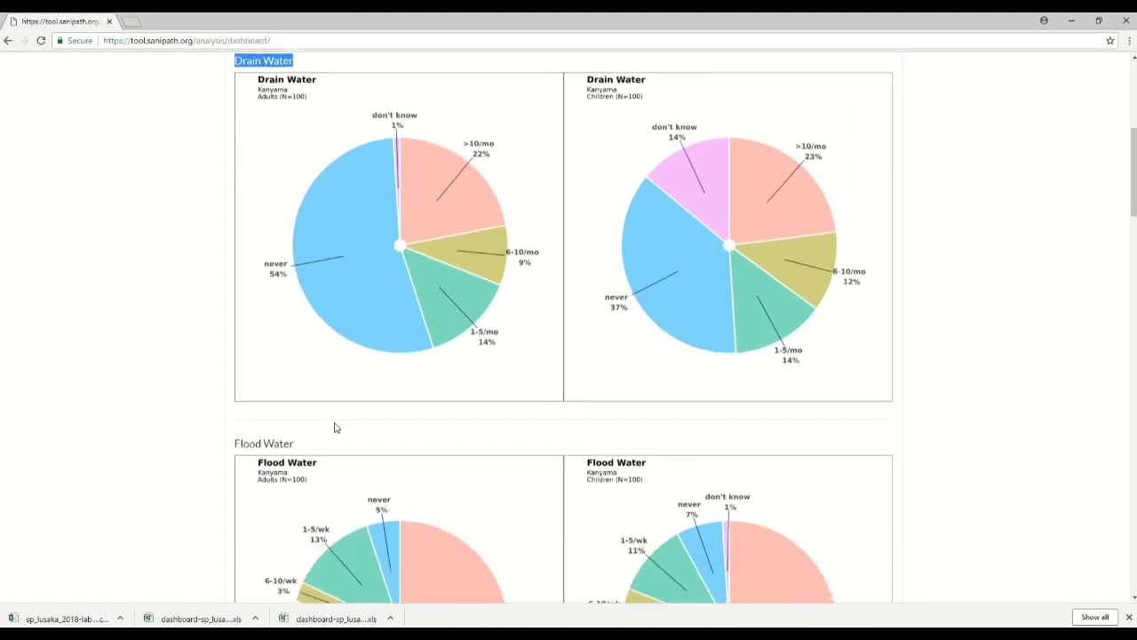
{"action": "left_click_drag", "start_coordinate": [314, 394], "coordinate": [190, 378]}
{"action": "scroll", "coordinate": [394, 381], "scroll_direction": "down", "scroll_amount": 4}
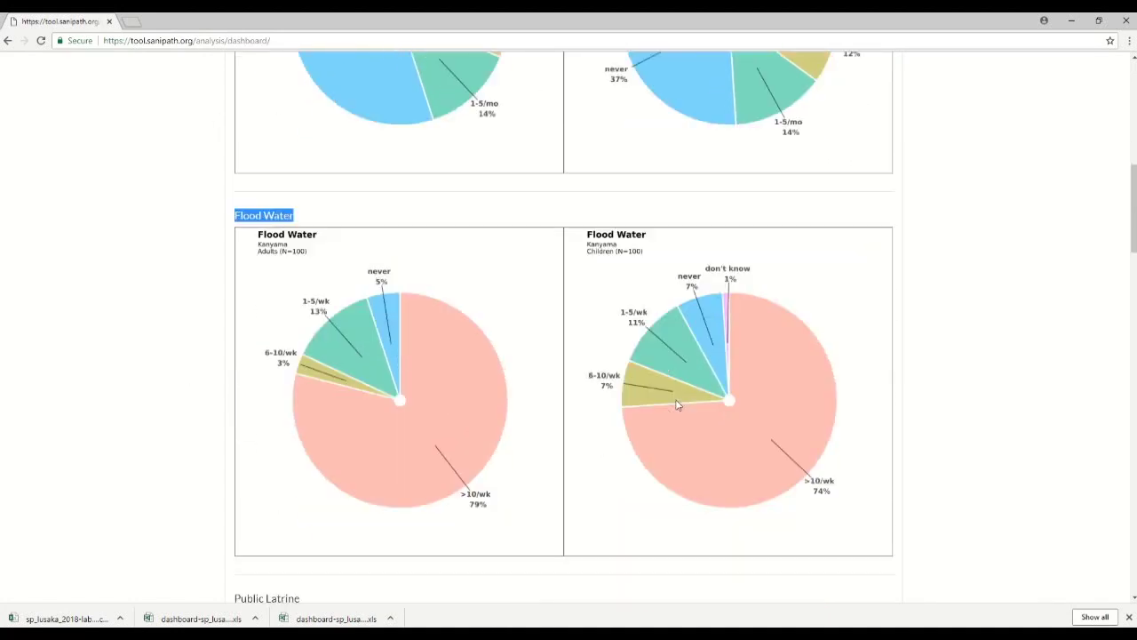
{"action": "left_click_drag", "start_coordinate": [343, 412], "coordinate": [227, 413]}
{"action": "left_click", "coordinate": [954, 371]}
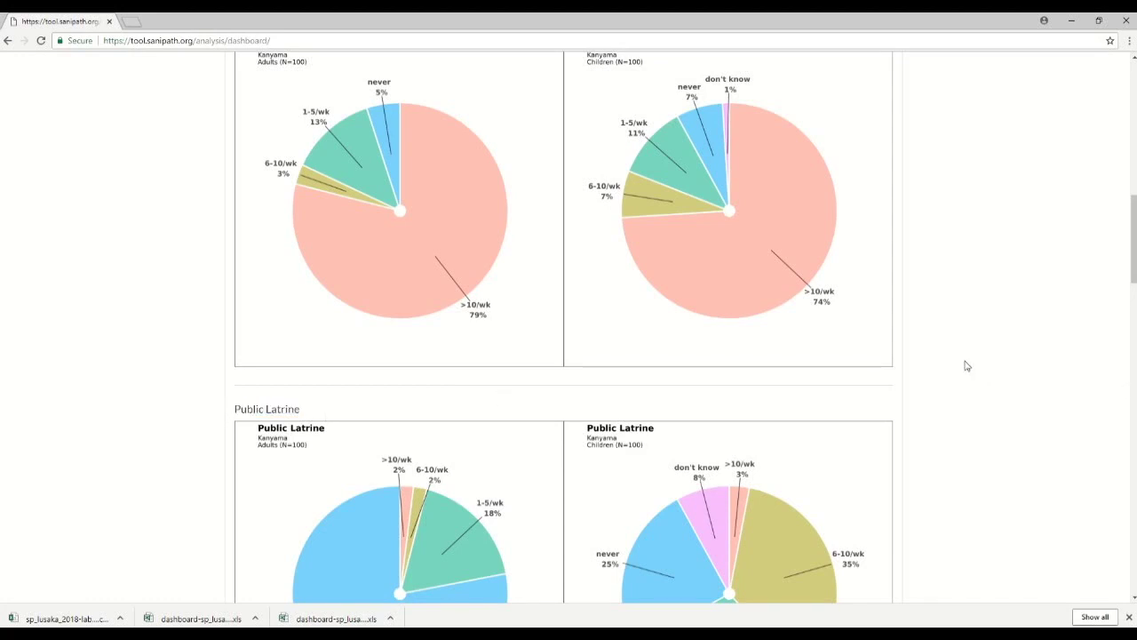
{"action": "scroll", "coordinate": [964, 365], "scroll_direction": "down", "scroll_amount": 2}
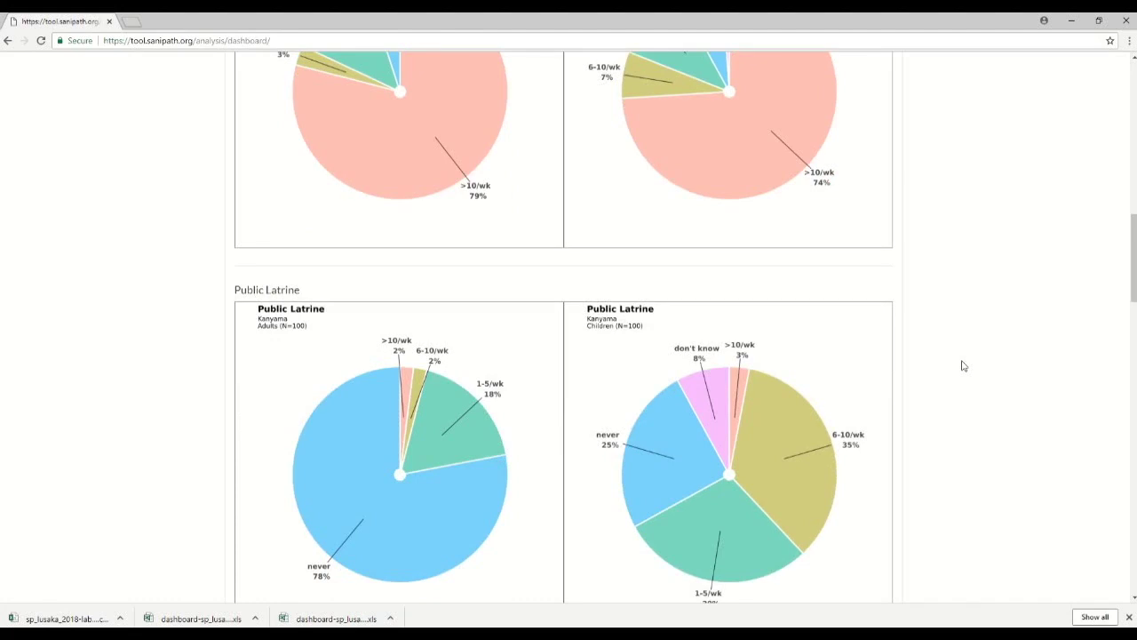
{"action": "scroll", "coordinate": [964, 366], "scroll_direction": "down", "scroll_amount": 2}
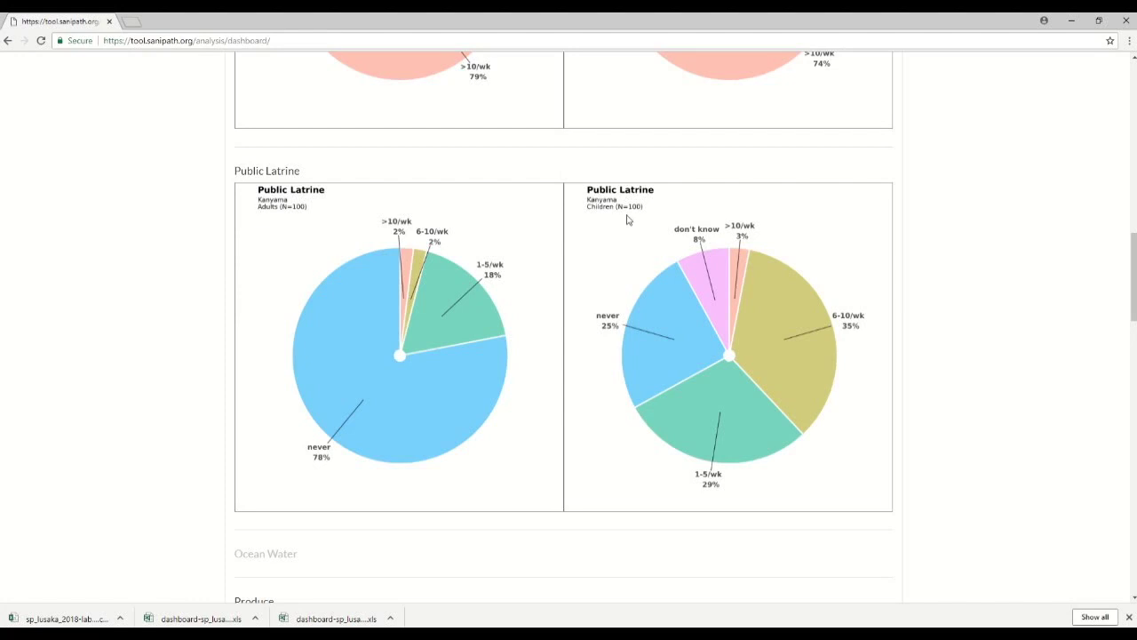
Display the histograms and review the E. coli concentration distributions across the Kanyama pathways, including the Surface Water entry.
{"action": "scroll", "coordinate": [784, 387], "scroll_direction": "up", "scroll_amount": 10}
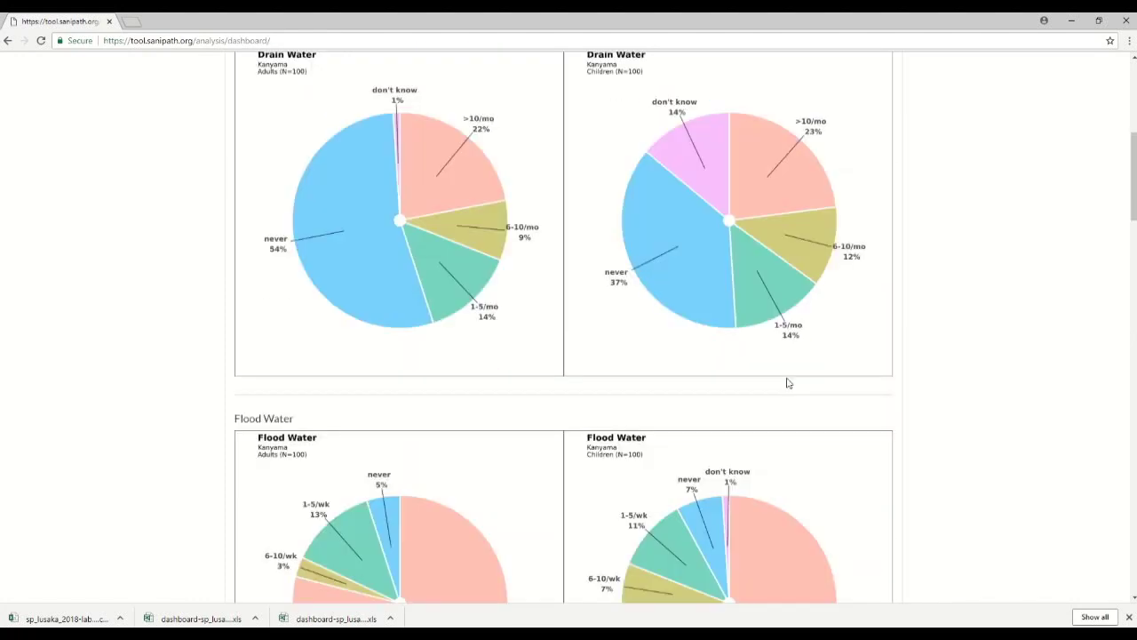
{"action": "scroll", "coordinate": [787, 383], "scroll_direction": "up", "scroll_amount": 5}
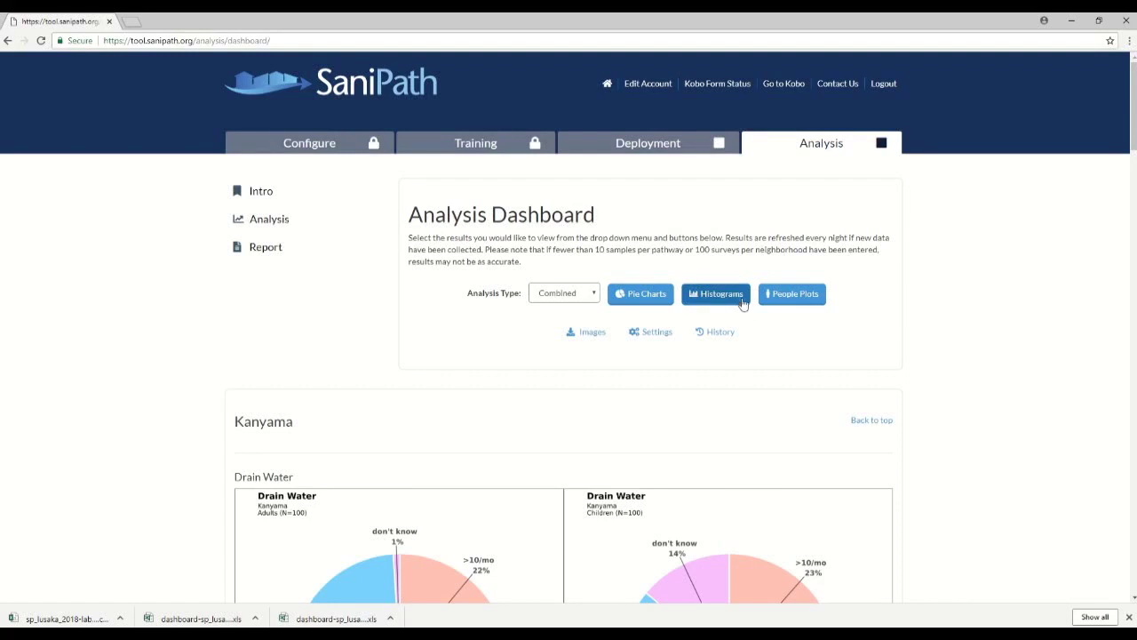
{"action": "left_click", "coordinate": [743, 303]}
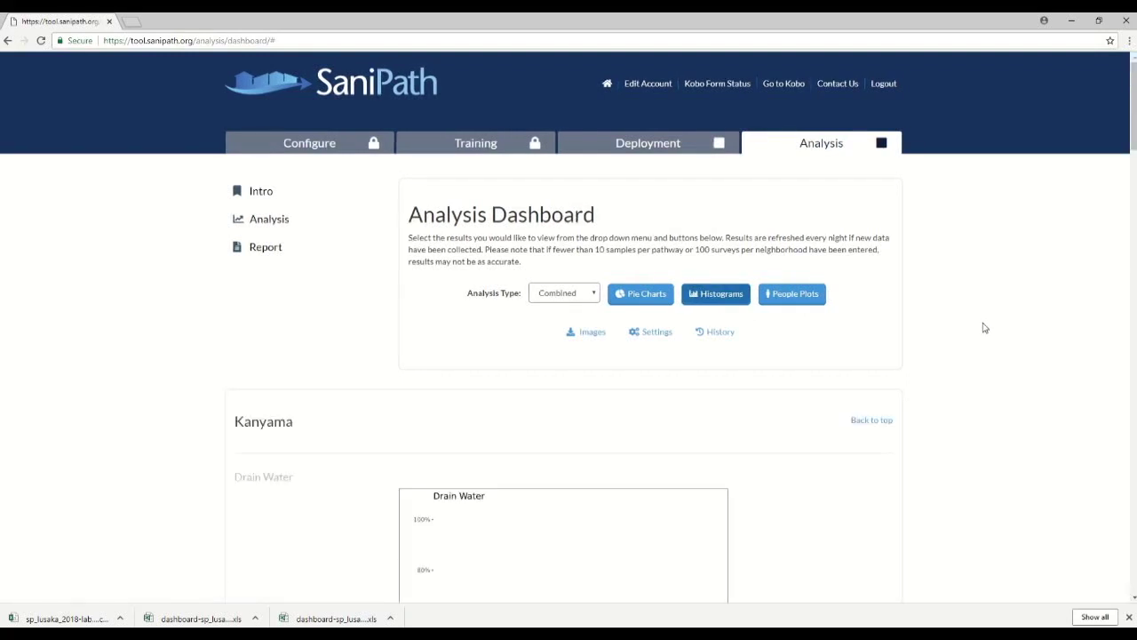
{"action": "scroll", "coordinate": [984, 328], "scroll_direction": "down", "scroll_amount": 4}
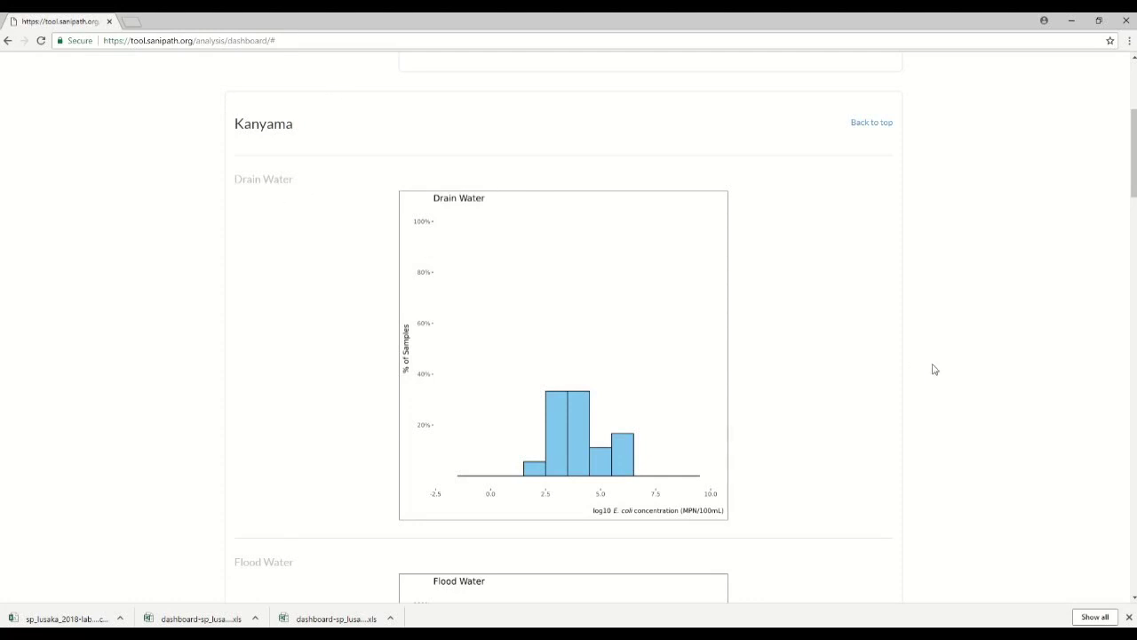
{"action": "scroll", "coordinate": [933, 369], "scroll_direction": "down", "scroll_amount": 1}
{"action": "scroll", "coordinate": [933, 369], "scroll_direction": "down", "scroll_amount": 10}
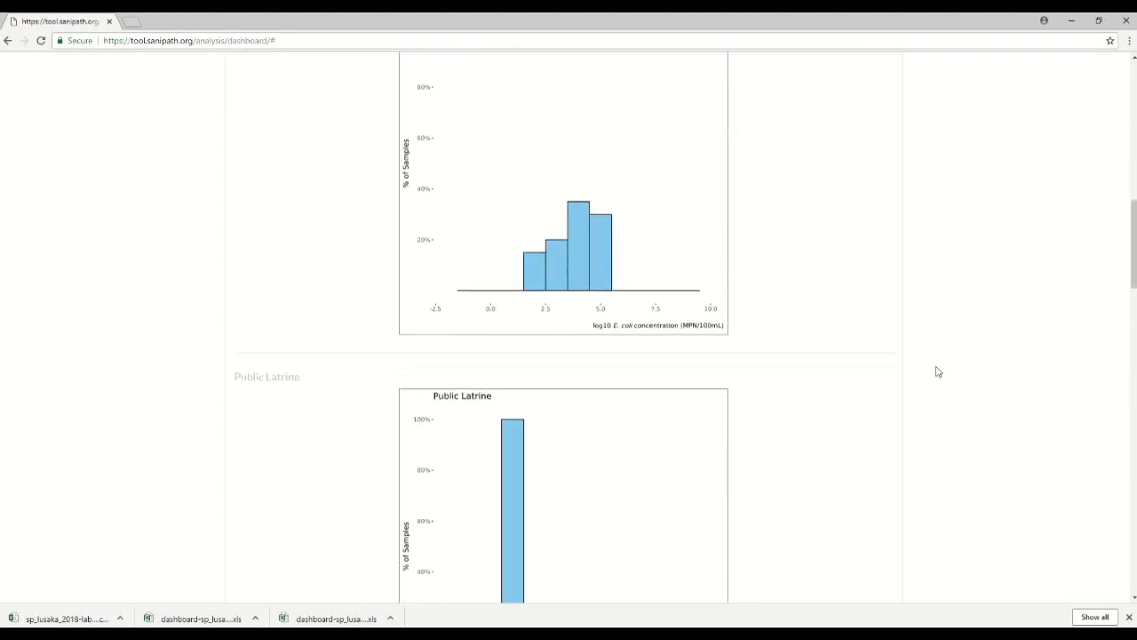
{"action": "scroll", "coordinate": [938, 372], "scroll_direction": "down", "scroll_amount": 11}
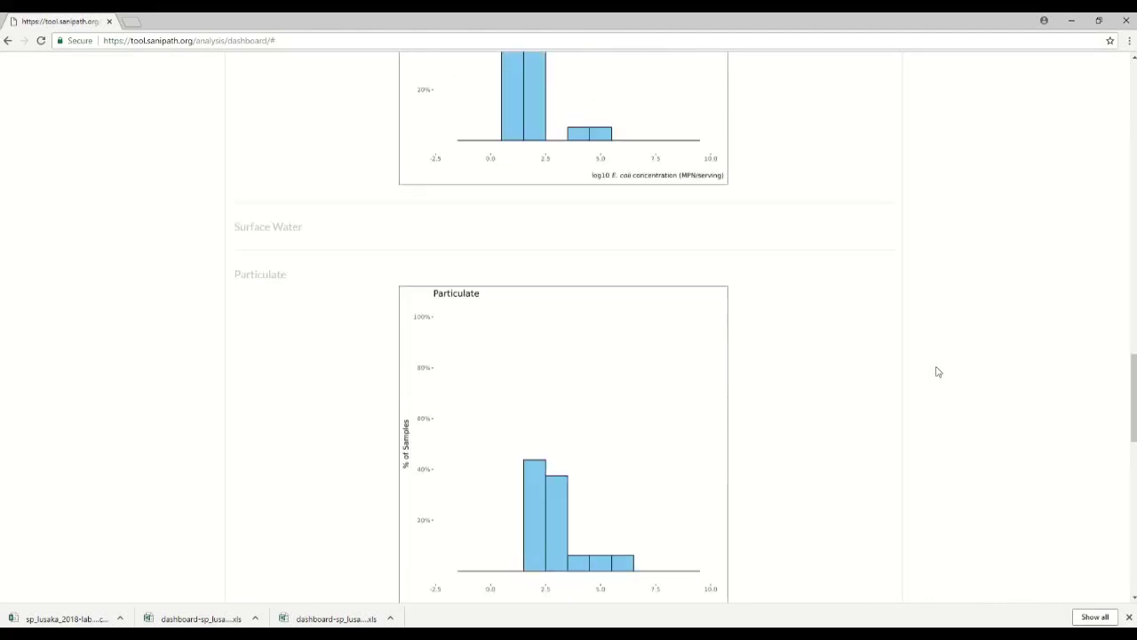
{"action": "scroll", "coordinate": [937, 372], "scroll_direction": "down", "scroll_amount": 1}
{"action": "scroll", "coordinate": [938, 371], "scroll_direction": "up", "scroll_amount": 4}
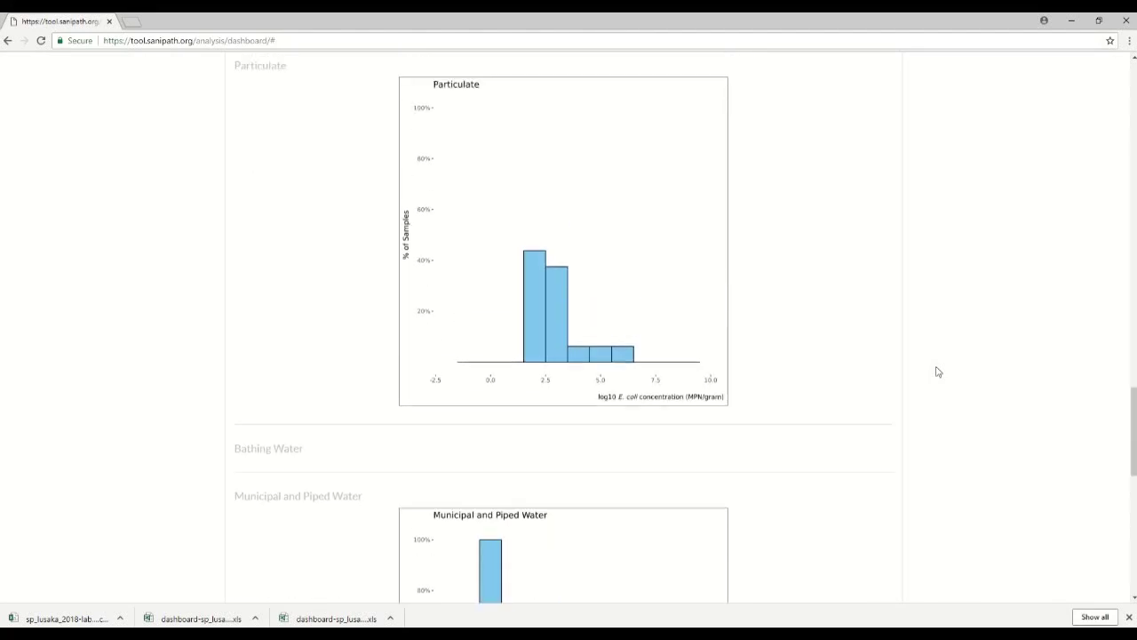
{"action": "scroll", "coordinate": [937, 372], "scroll_direction": "up", "scroll_amount": 3}
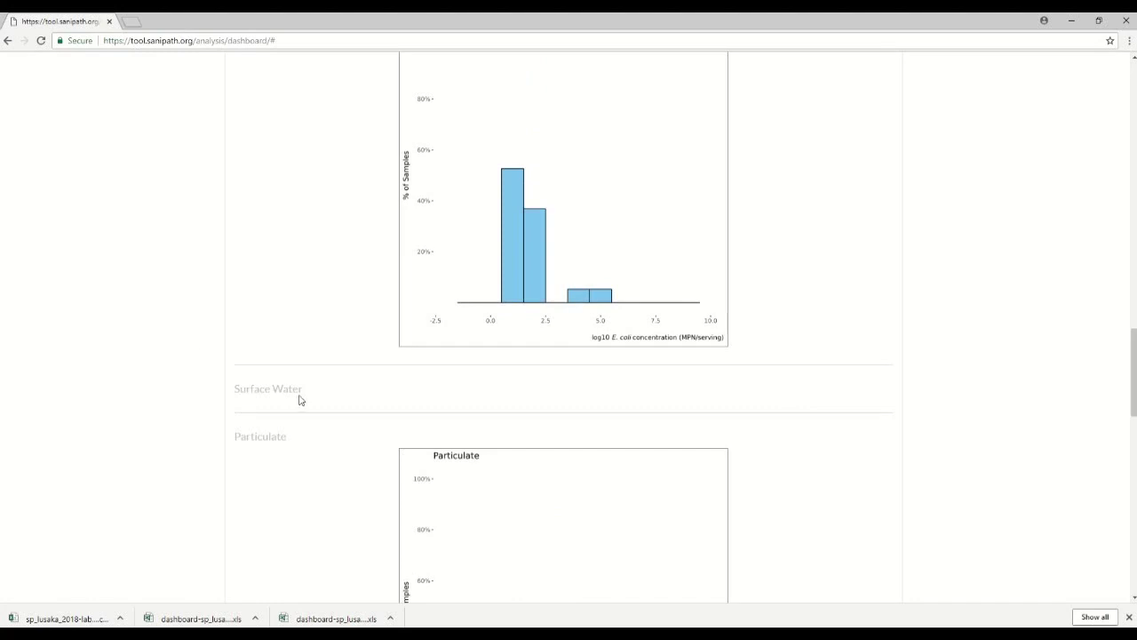
{"action": "left_click_drag", "start_coordinate": [329, 393], "coordinate": [224, 391]}
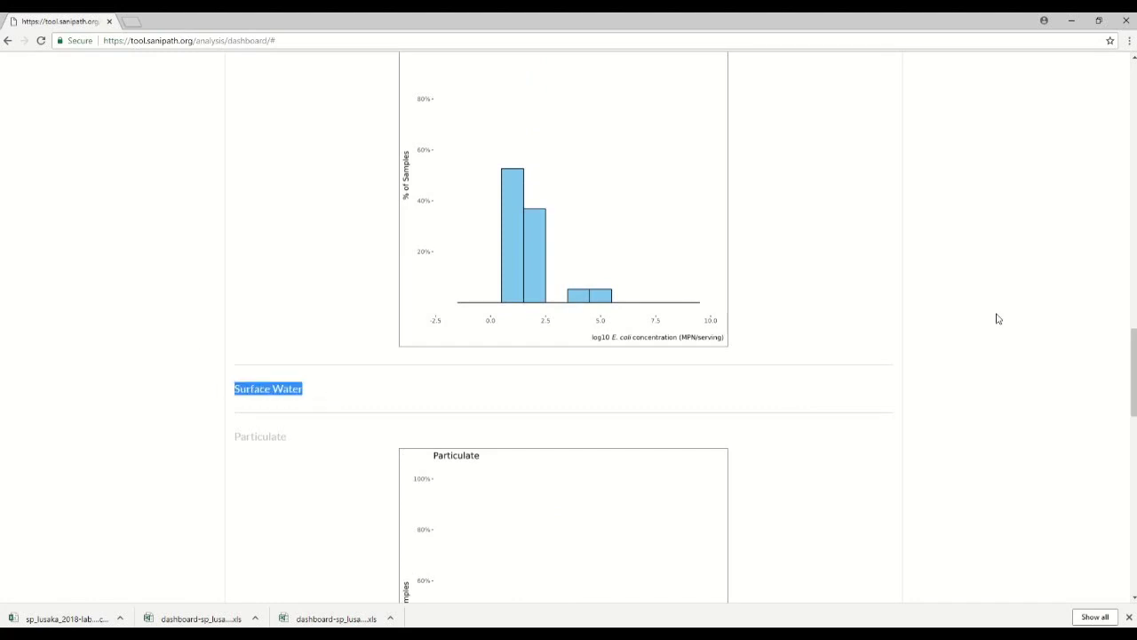
{"action": "left_click", "coordinate": [927, 424]}
{"action": "scroll", "coordinate": [916, 447], "scroll_direction": "down", "scroll_amount": 15}
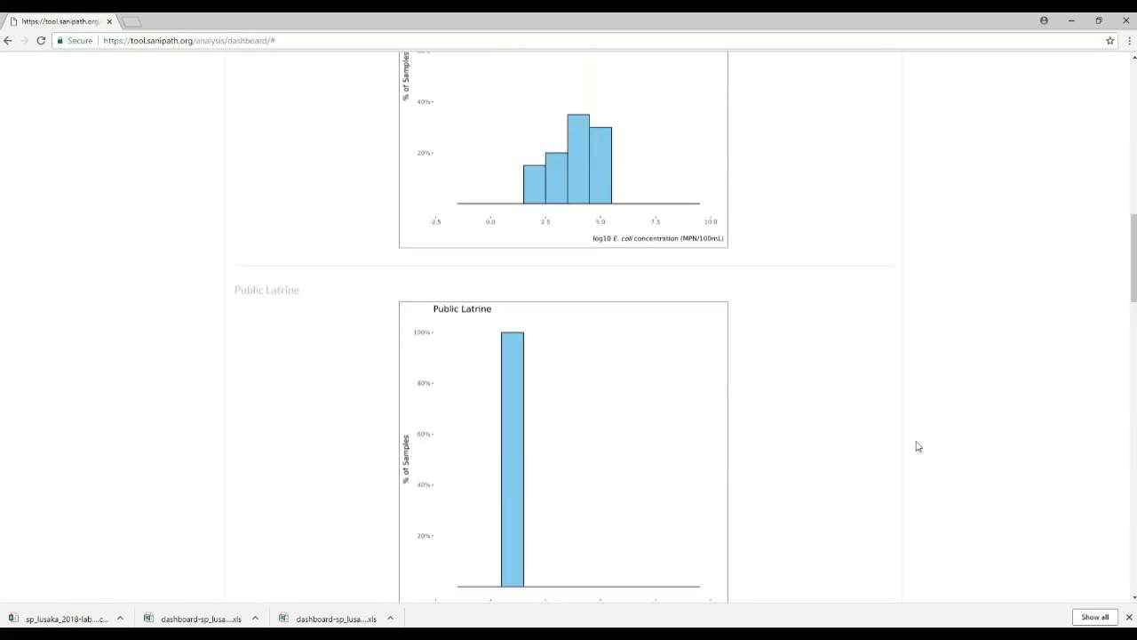
Display the people plots and review exposure of adults and children for each Kanyama pathway.
{"action": "scroll", "coordinate": [920, 444], "scroll_direction": "up", "scroll_amount": 15}
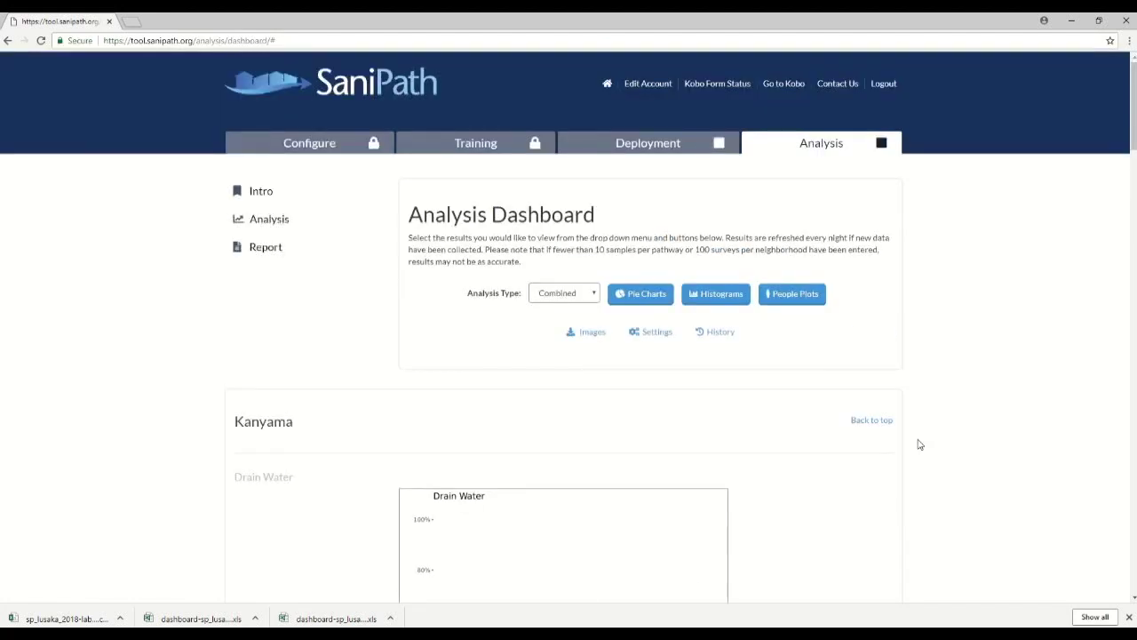
{"action": "left_click", "coordinate": [803, 297]}
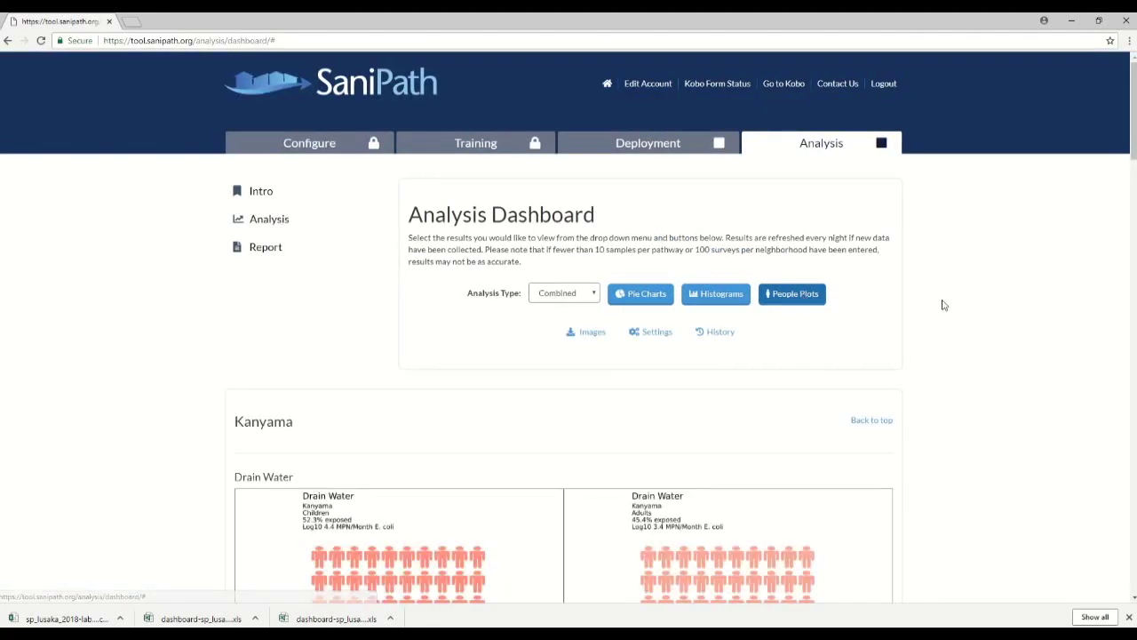
{"action": "scroll", "coordinate": [945, 306], "scroll_direction": "down", "scroll_amount": 5}
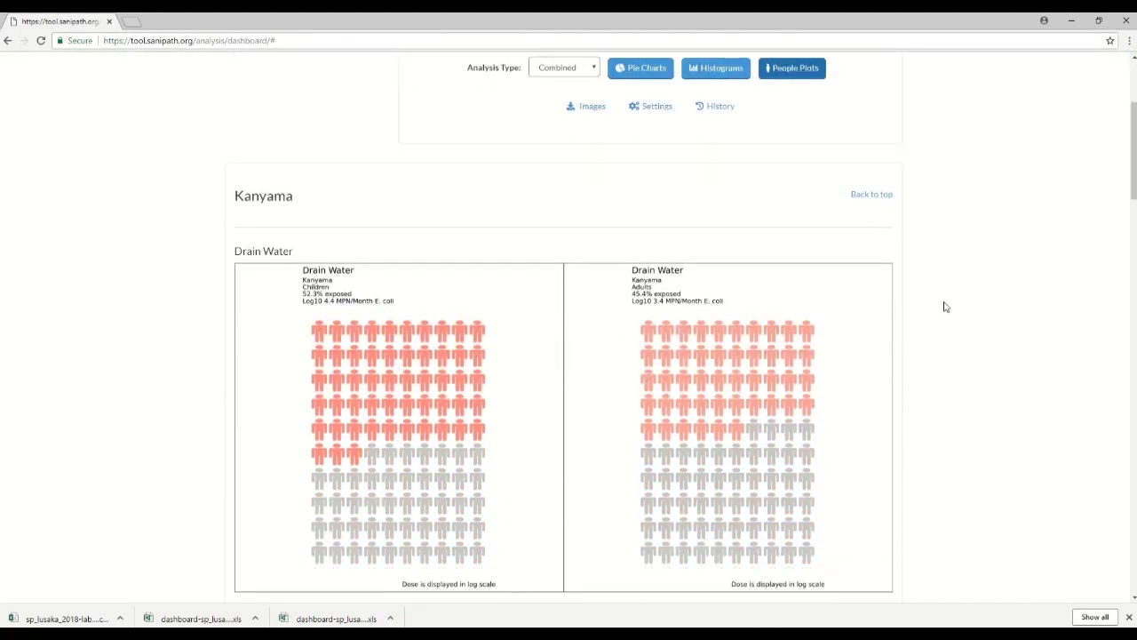
{"action": "scroll", "coordinate": [945, 307], "scroll_direction": "down", "scroll_amount": 1}
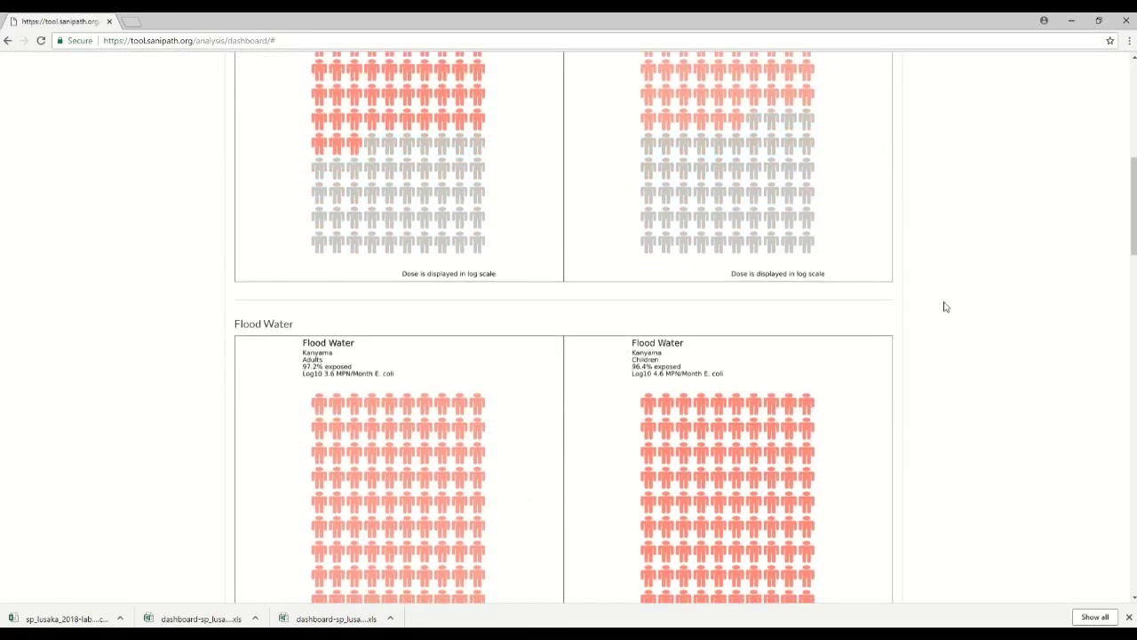
{"action": "scroll", "coordinate": [945, 307], "scroll_direction": "down", "scroll_amount": 2}
{"action": "scroll", "coordinate": [945, 307], "scroll_direction": "down", "scroll_amount": 9}
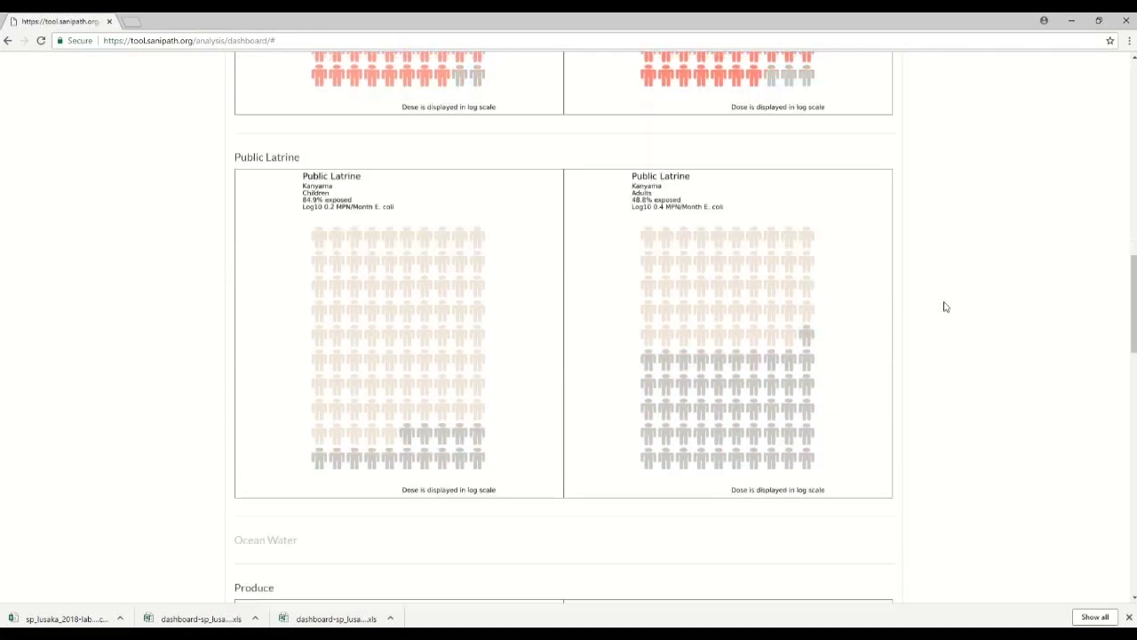
{"action": "scroll", "coordinate": [946, 307], "scroll_direction": "down", "scroll_amount": 10}
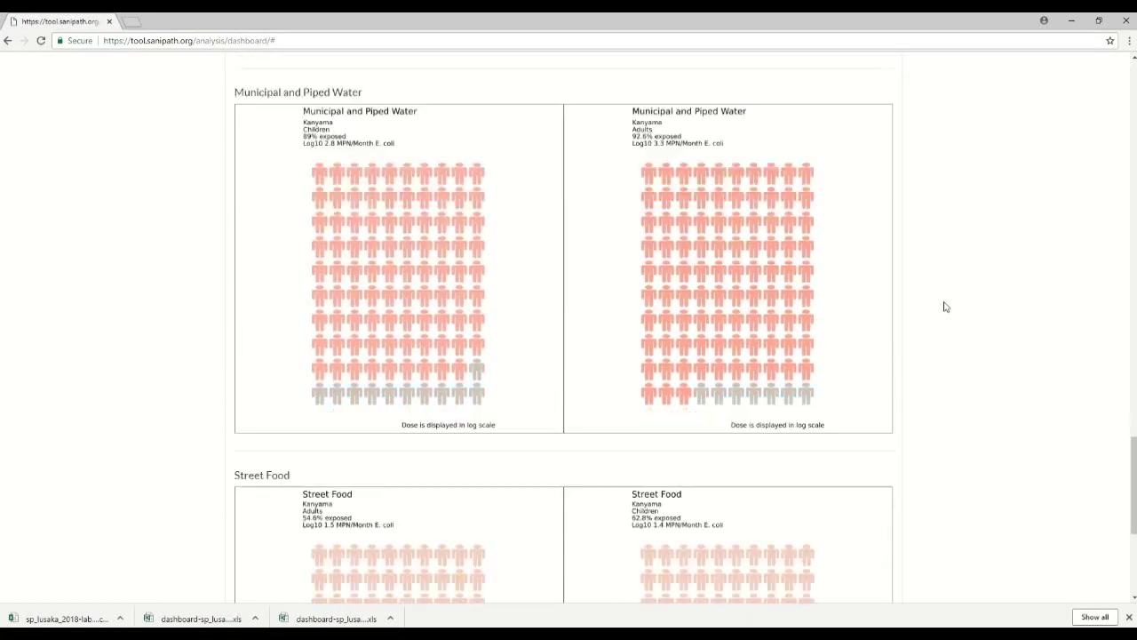
In the analysis settings, organize the results by Pathways as the top level unit of graph presentation.
{"action": "scroll", "coordinate": [946, 307], "scroll_direction": "up", "scroll_amount": 19}
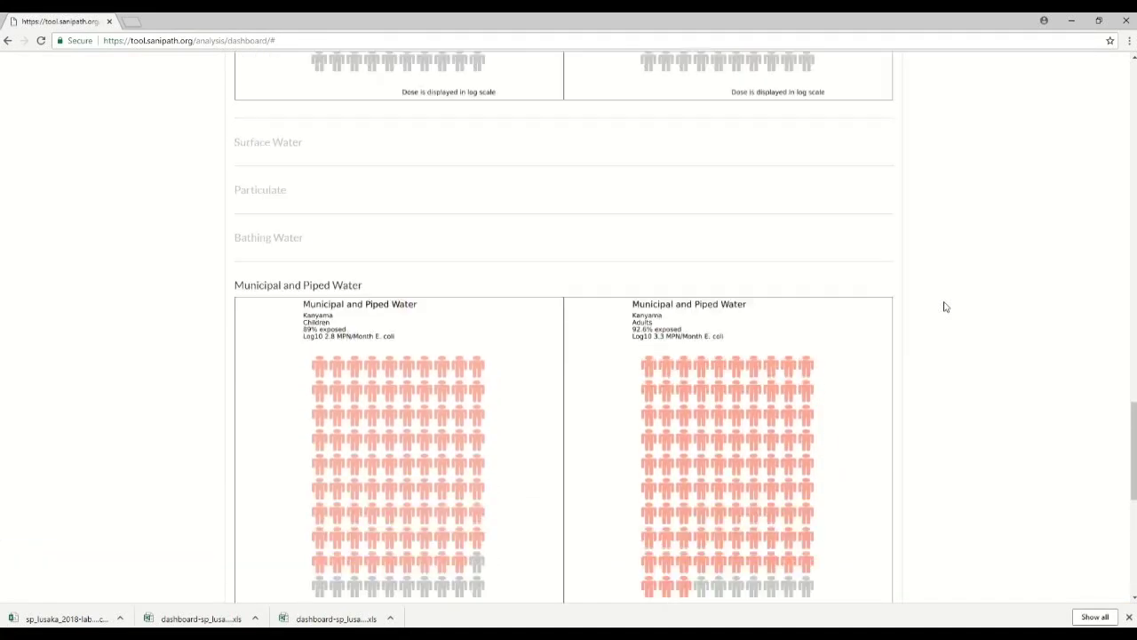
{"action": "scroll", "coordinate": [946, 307], "scroll_direction": "up", "scroll_amount": 11}
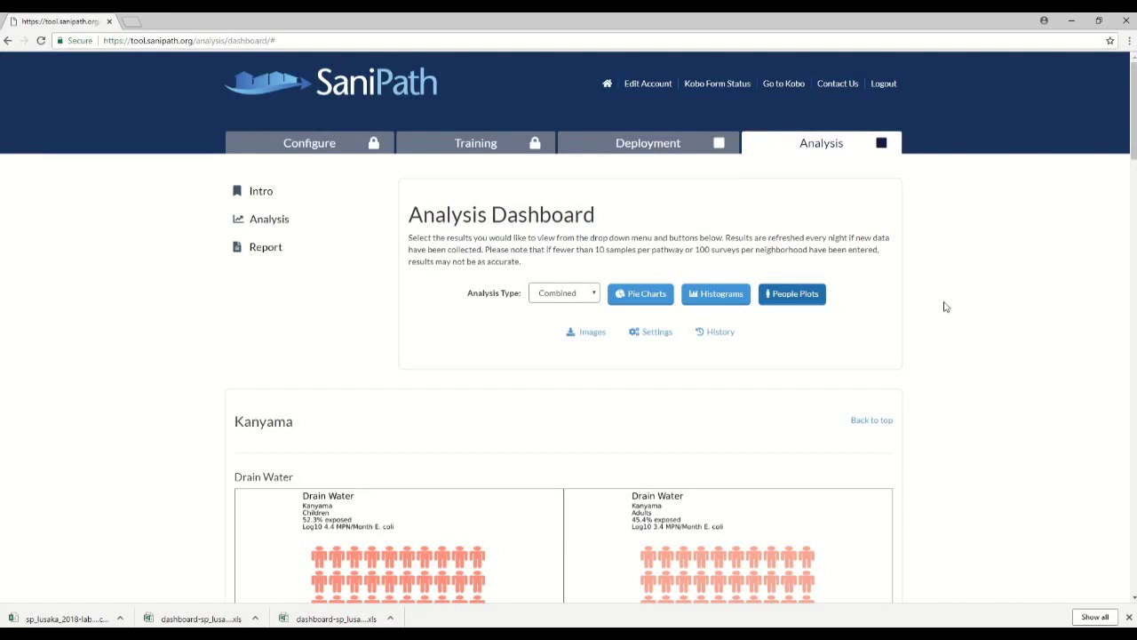
{"action": "left_click", "coordinate": [647, 334]}
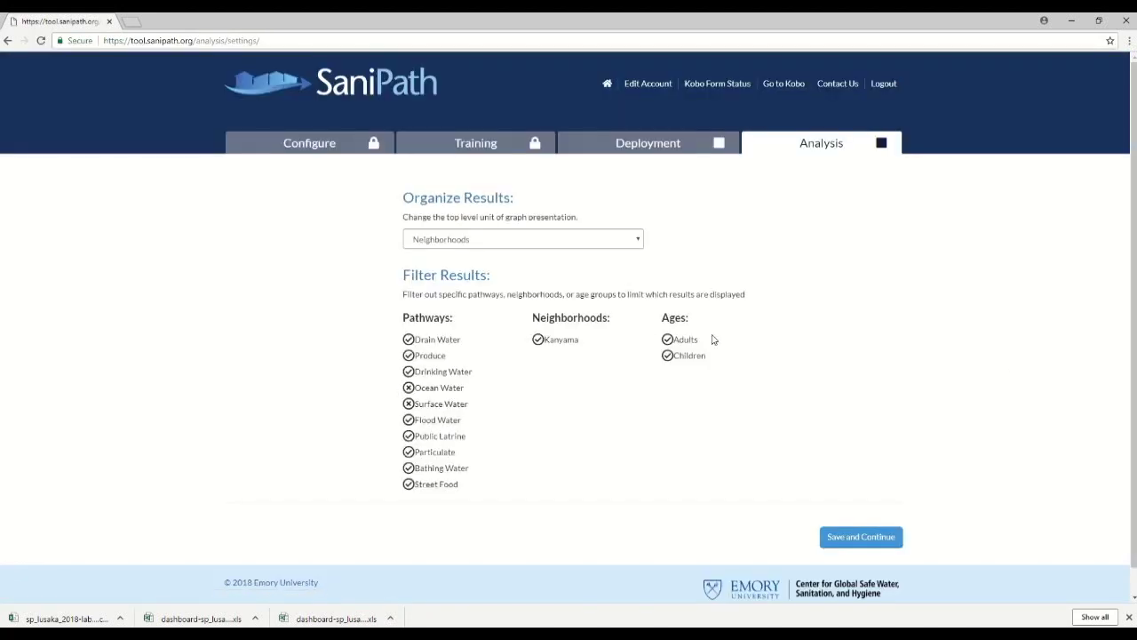
{"action": "left_click", "coordinate": [642, 242]}
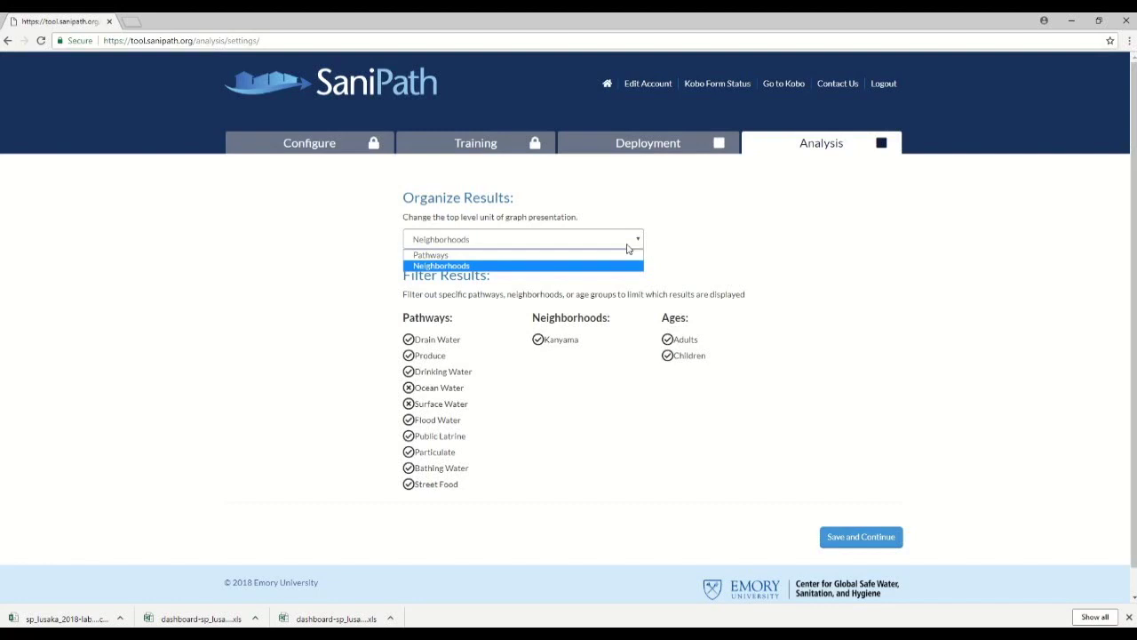
{"action": "left_click", "coordinate": [483, 257]}
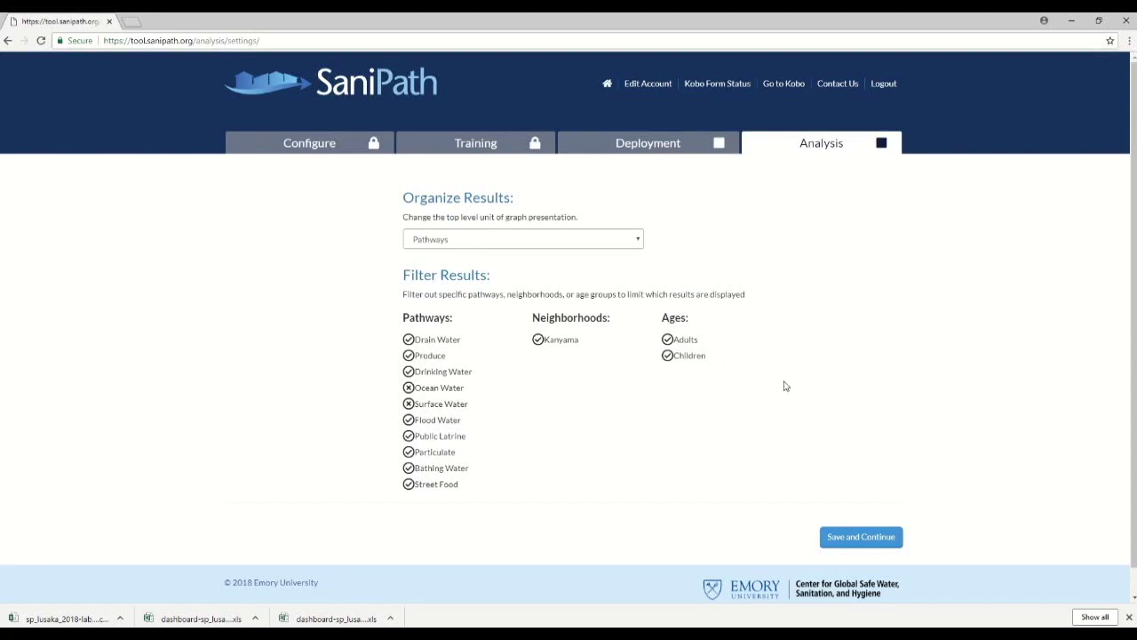
Filter out the Drain Water and Produce pathways and the Children age group, then save and view the filtered results.
{"action": "left_click", "coordinate": [411, 341]}
{"action": "left_click", "coordinate": [414, 357]}
{"action": "left_click", "coordinate": [671, 357]}
{"action": "left_click", "coordinate": [877, 539]}
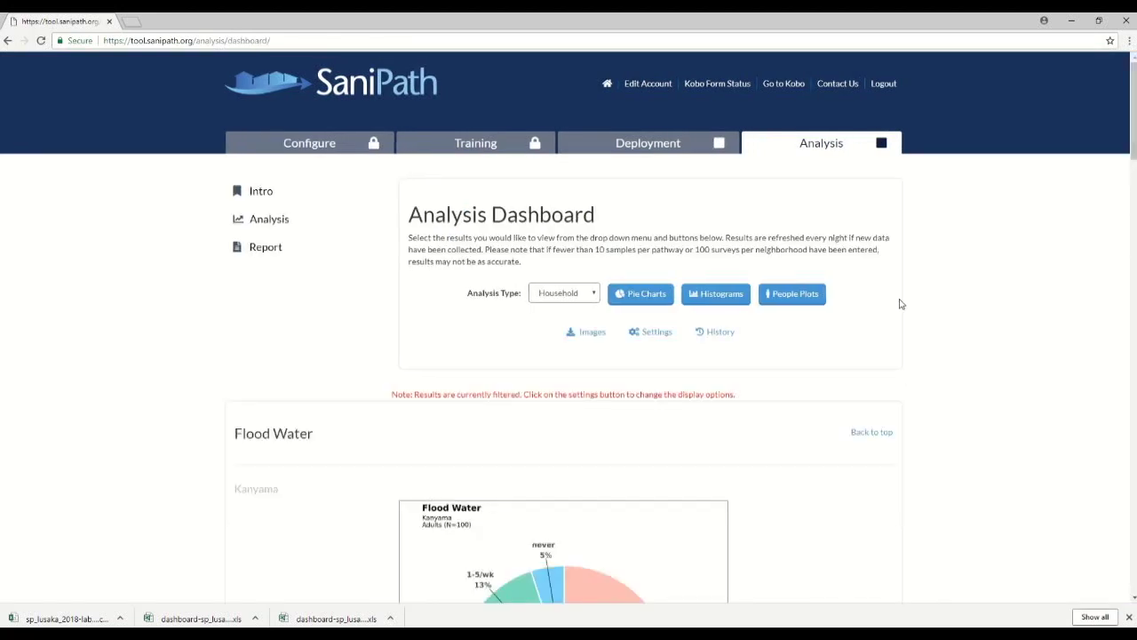
{"action": "scroll", "coordinate": [899, 304], "scroll_direction": "down", "scroll_amount": 2}
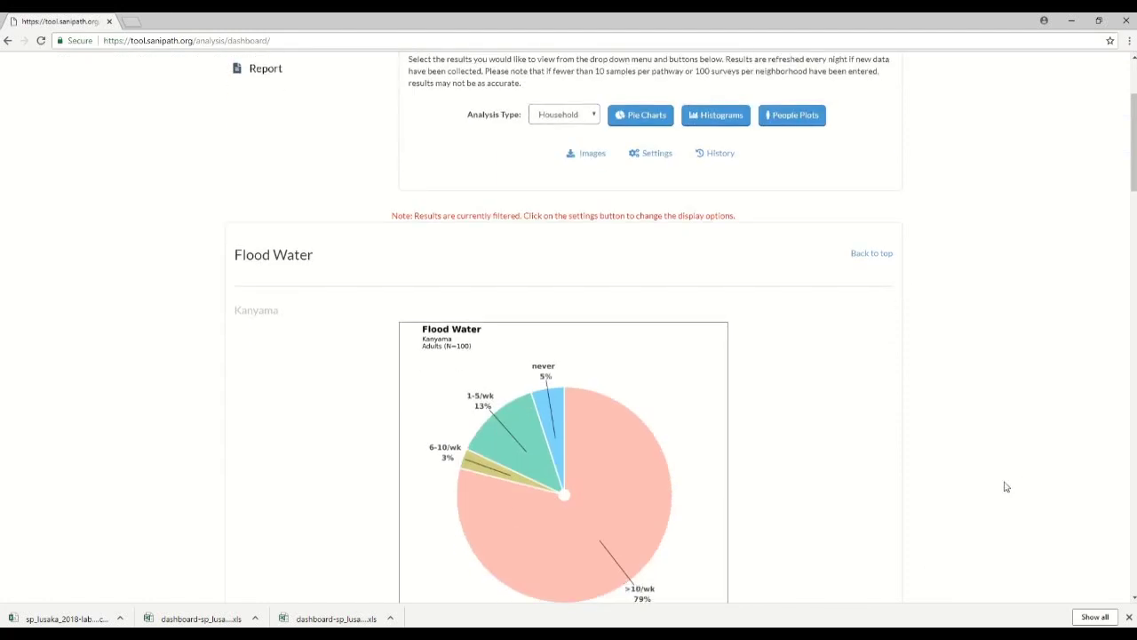
{"action": "scroll", "coordinate": [1006, 485], "scroll_direction": "down", "scroll_amount": 1}
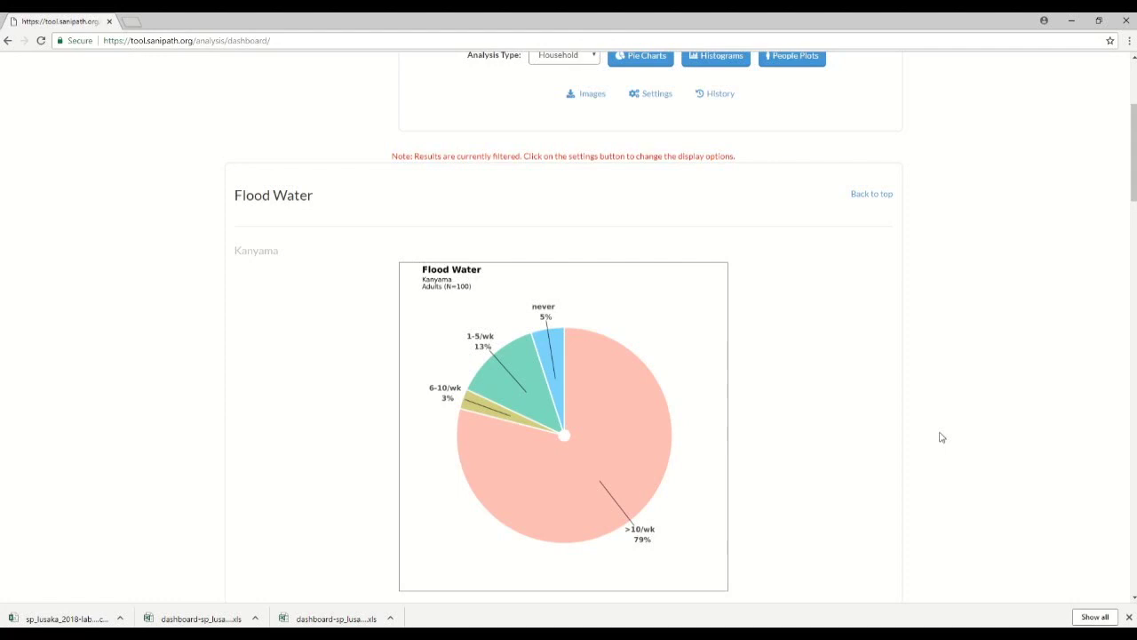
Review the filtered household pie charts for the Flood Water and Public Latrine pathways.
{"action": "scroll", "coordinate": [941, 437], "scroll_direction": "down", "scroll_amount": 3}
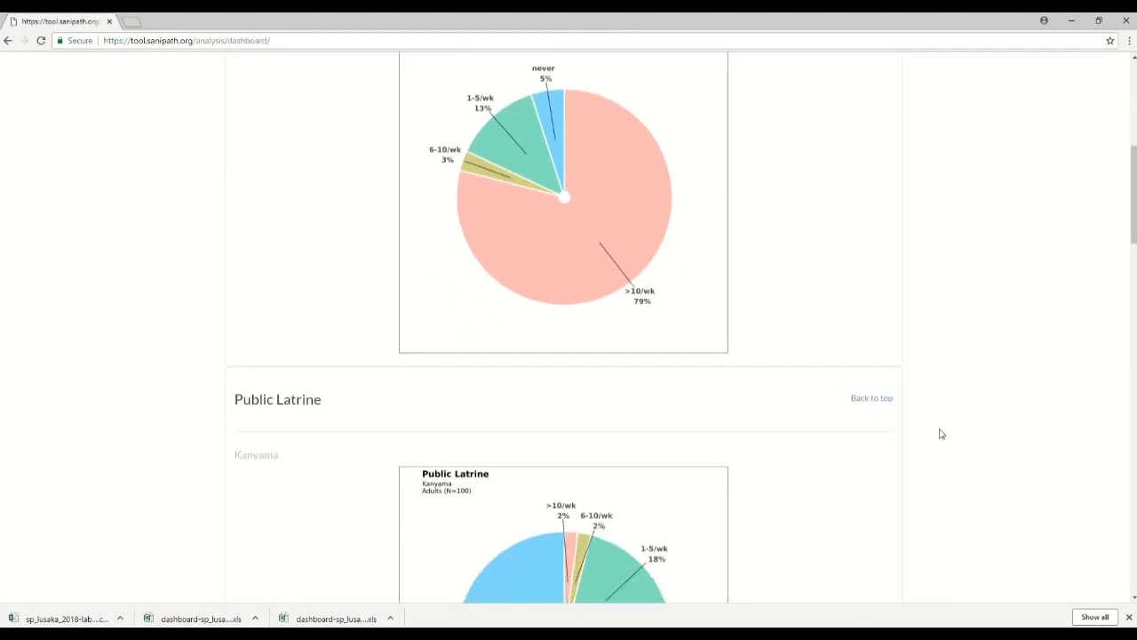
{"action": "scroll", "coordinate": [942, 434], "scroll_direction": "down", "scroll_amount": 2}
{"action": "scroll", "coordinate": [942, 433], "scroll_direction": "up", "scroll_amount": 6}
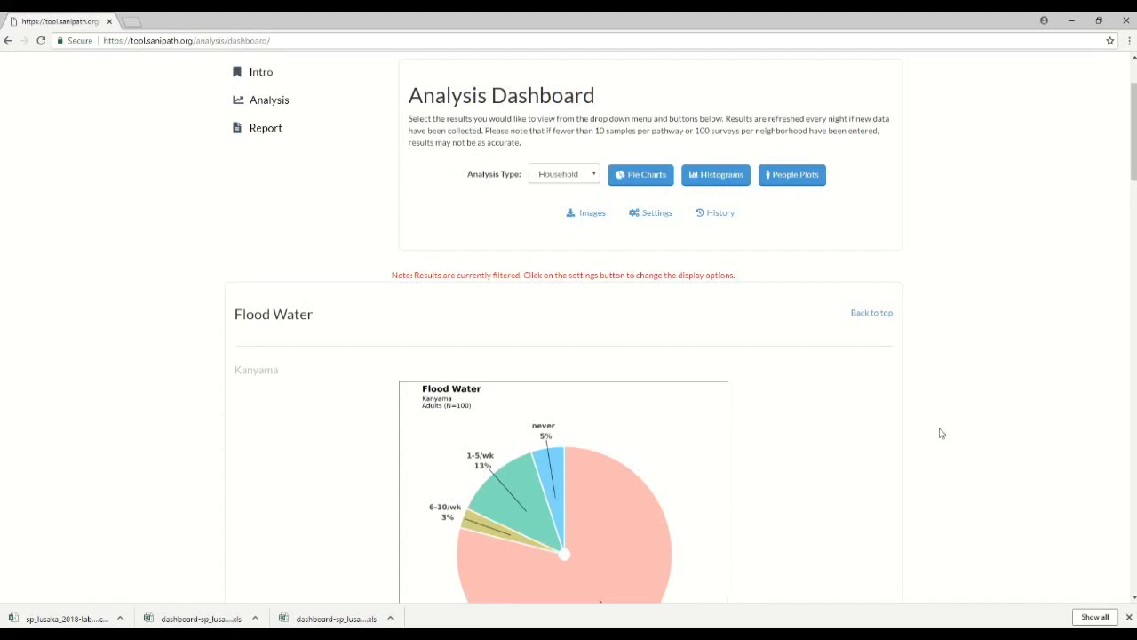
View the analysis results history, highlight the Request New Analysis heading, and close the history.
{"action": "scroll", "coordinate": [818, 407], "scroll_direction": "up", "scroll_amount": 2}
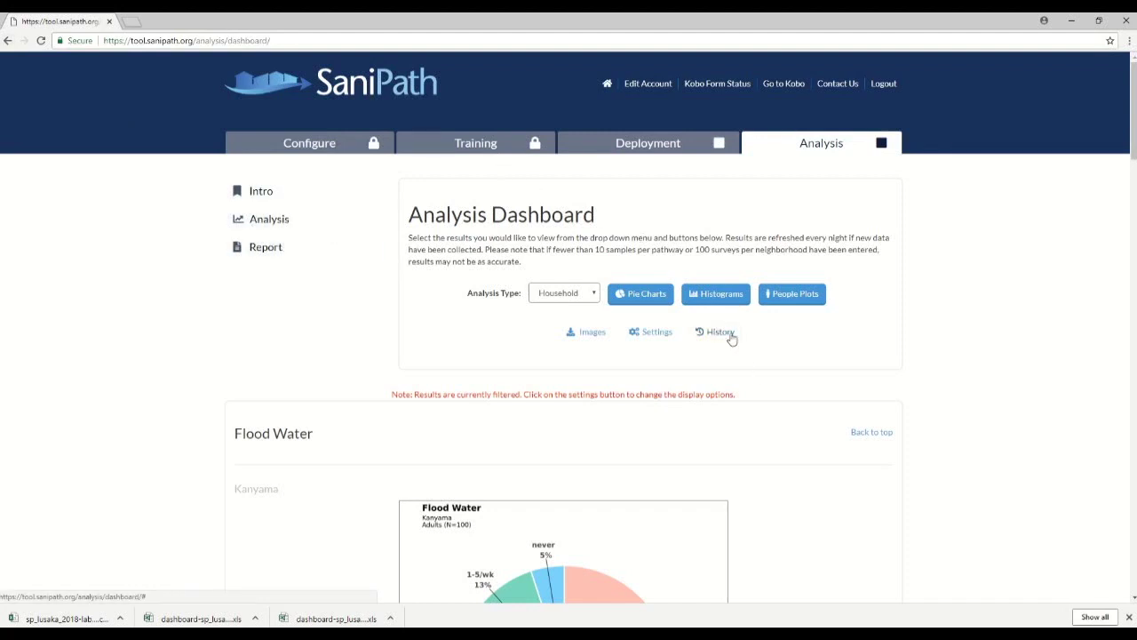
{"action": "left_click", "coordinate": [720, 333]}
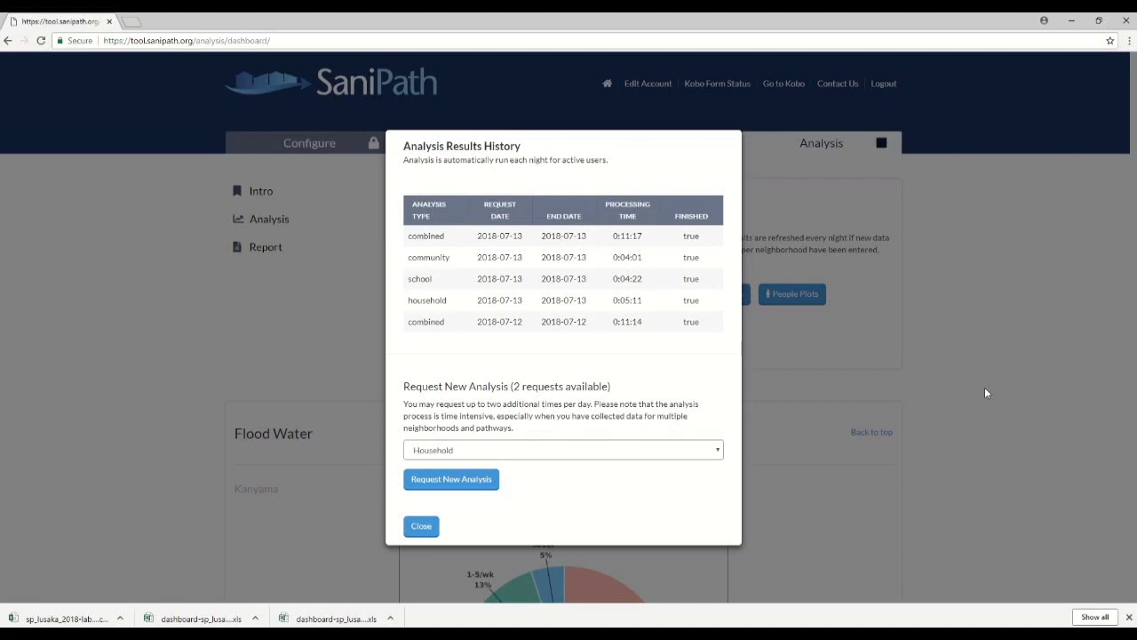
{"action": "left_click_drag", "start_coordinate": [613, 387], "coordinate": [394, 385]}
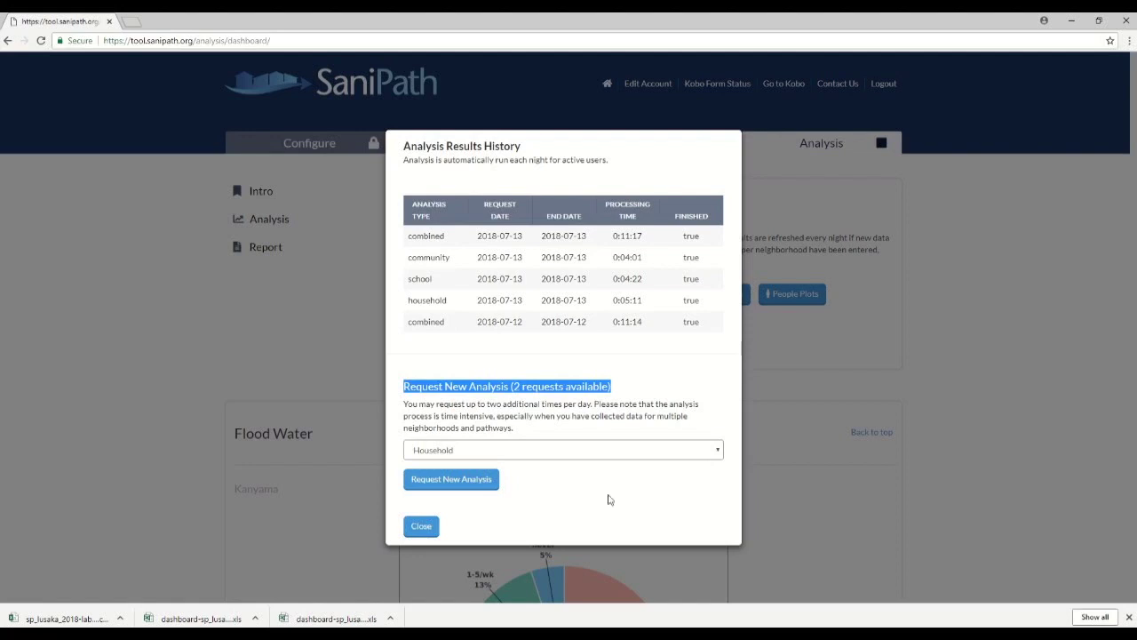
{"action": "left_click", "coordinate": [414, 528]}
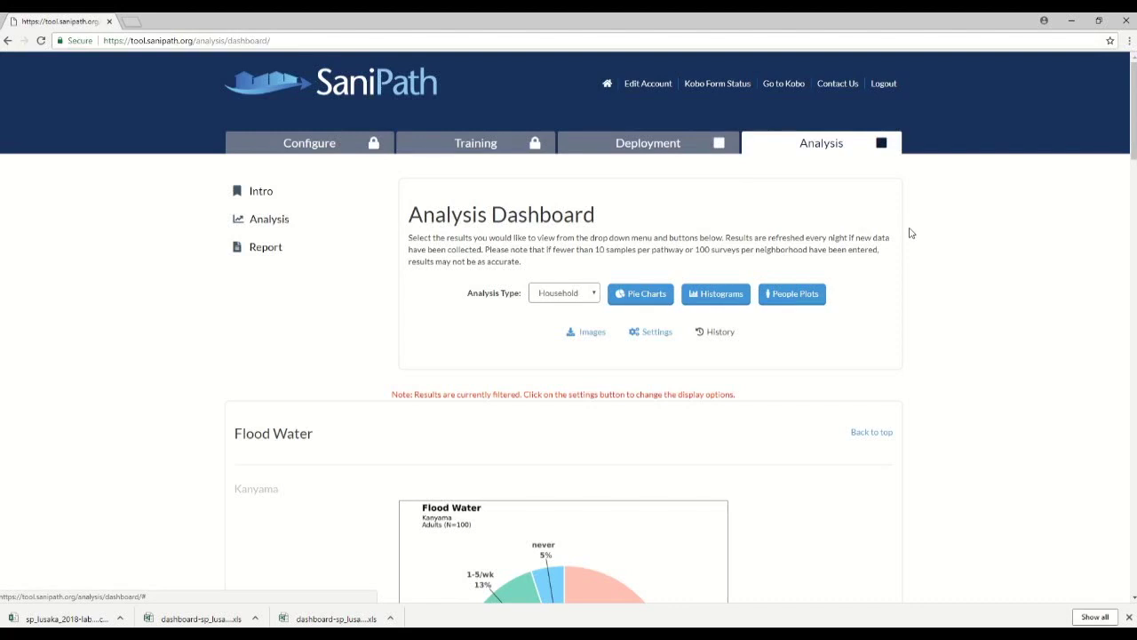
Download the analysis graph images as a zip archive and open its combined folder.
{"action": "left_click", "coordinate": [605, 335]}
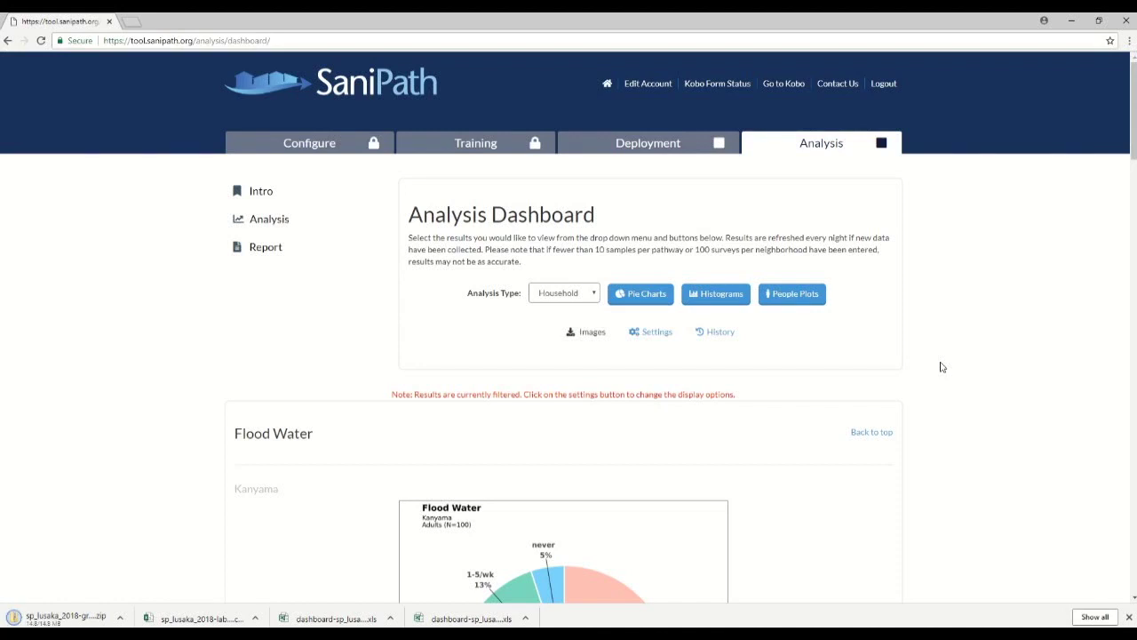
{"action": "left_click", "coordinate": [71, 620]}
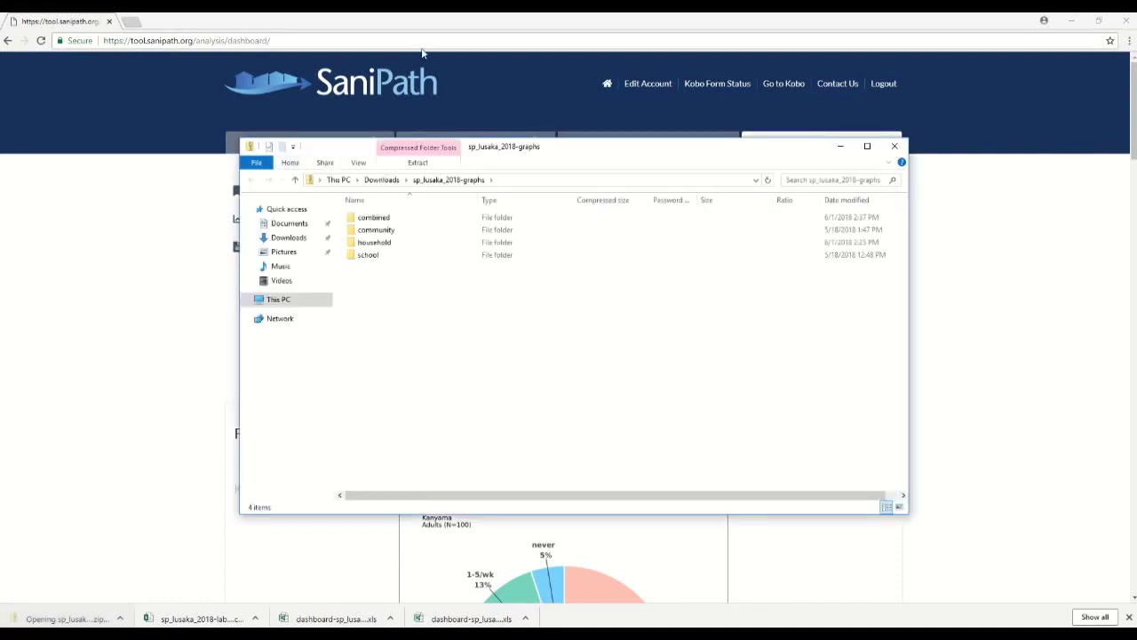
{"action": "double_click", "coordinate": [384, 218]}
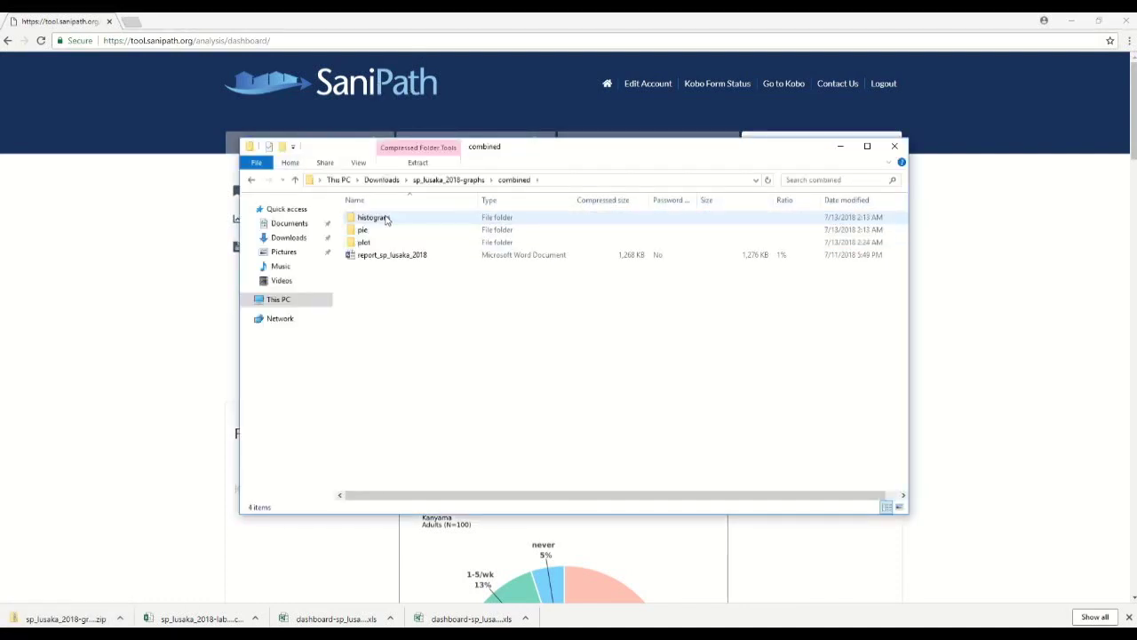
View the adult Drain Water people plot from the plot folder, then close the image and minimize the folder window.
{"action": "double_click", "coordinate": [364, 242]}
{"action": "double_click", "coordinate": [418, 218]}
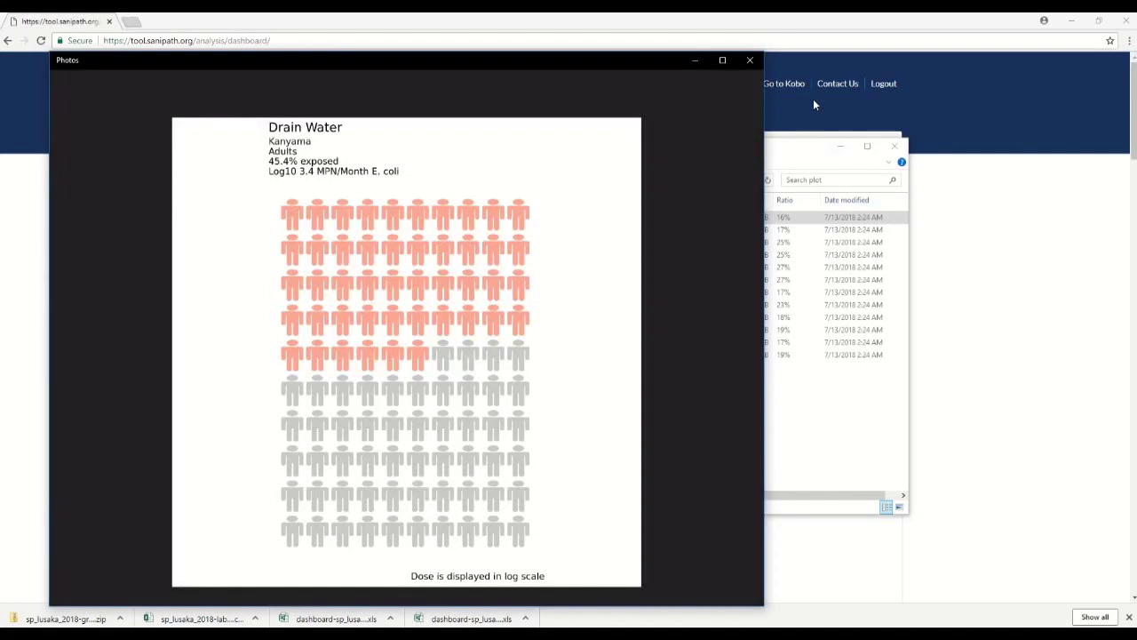
{"action": "left_click", "coordinate": [750, 60]}
{"action": "left_click", "coordinate": [841, 145]}
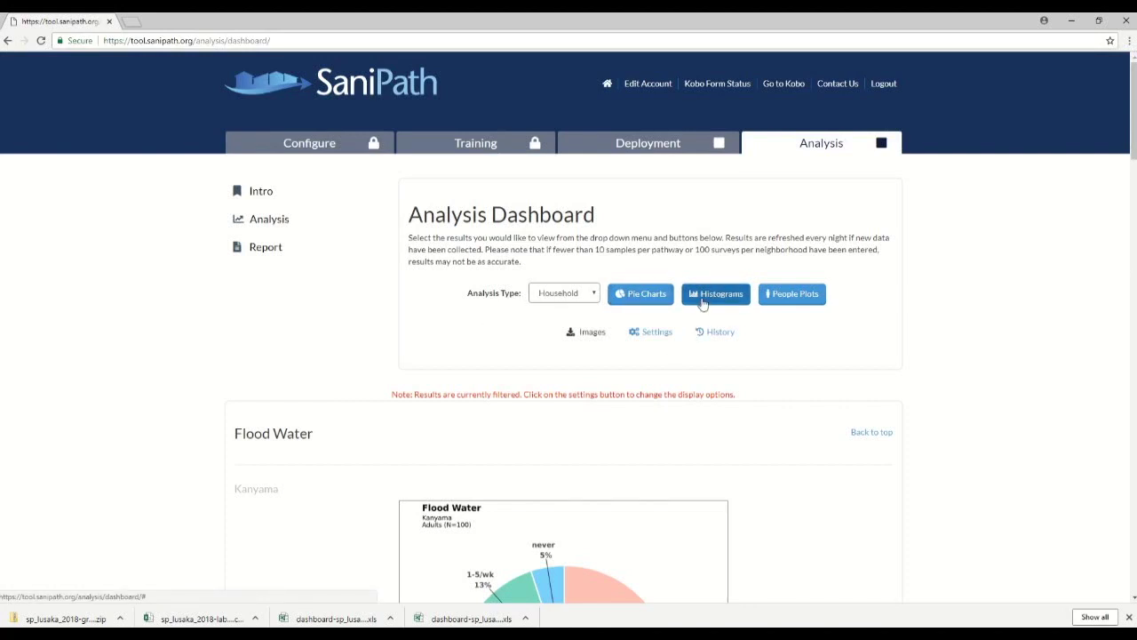
Display the histograms for the filtered household results and review the Flood Water distribution for Kanyama.
{"action": "left_click", "coordinate": [706, 302]}
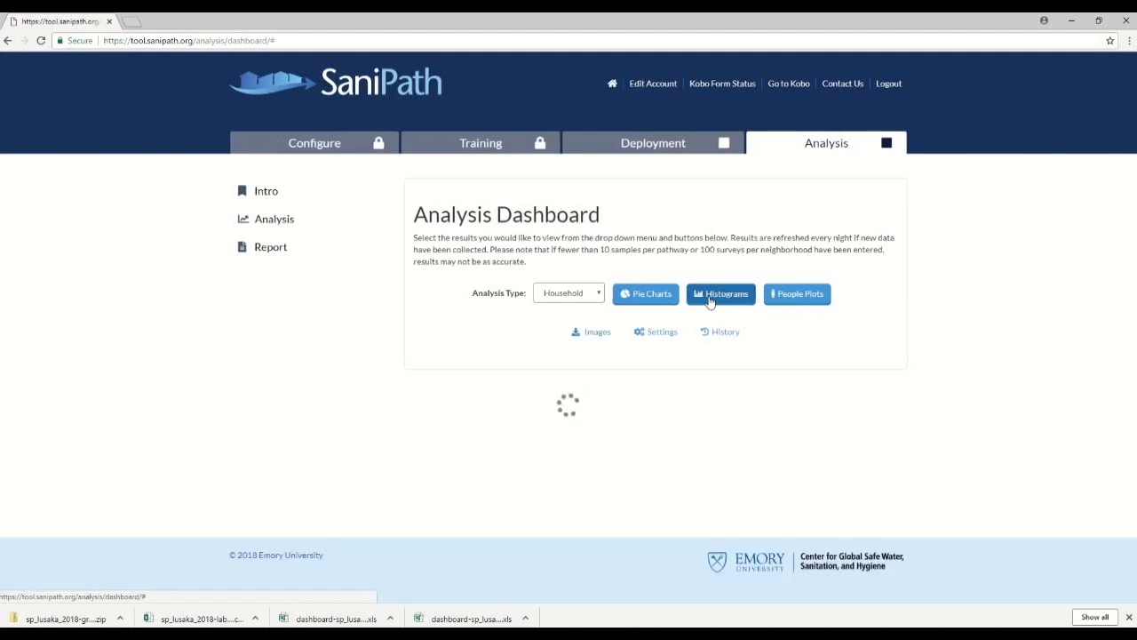
{"action": "scroll", "coordinate": [749, 335], "scroll_direction": "down", "scroll_amount": 1}
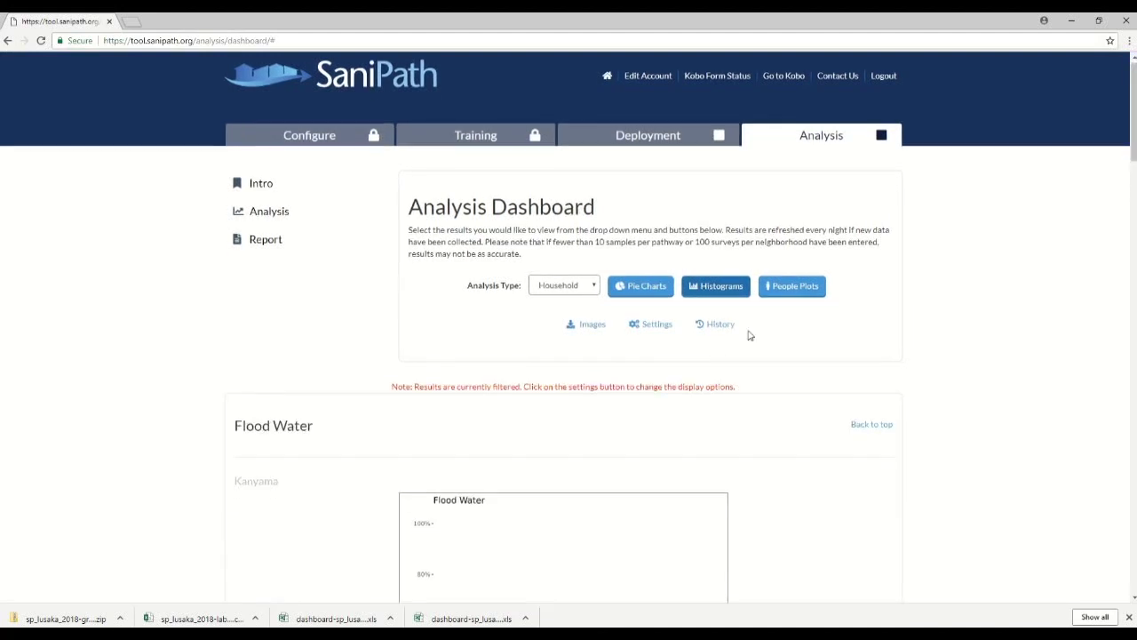
{"action": "scroll", "coordinate": [749, 335], "scroll_direction": "down", "scroll_amount": 3}
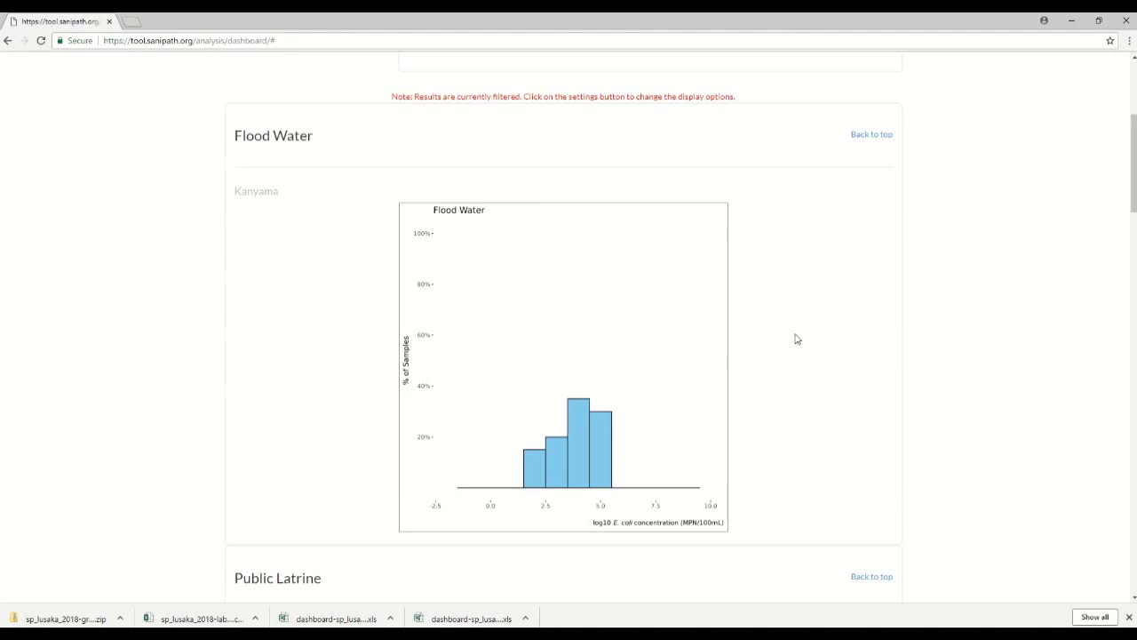
{"action": "scroll", "coordinate": [796, 339], "scroll_direction": "up", "scroll_amount": 4}
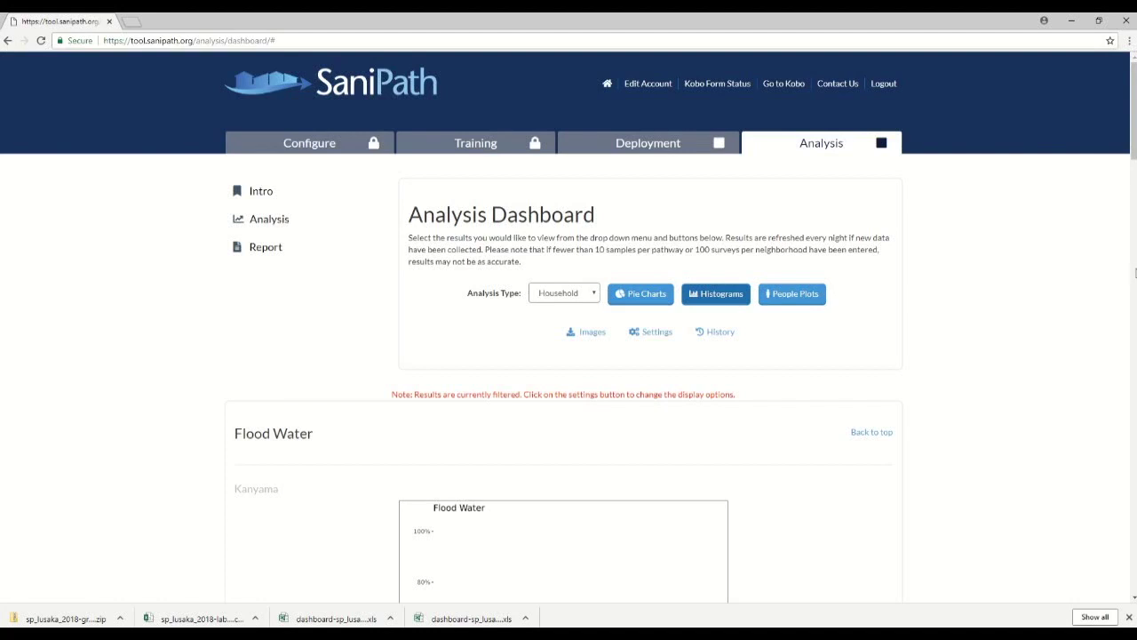
Open the Reports page and set the analysis type to Combined with Adults as the analysis population.
{"action": "left_click", "coordinate": [250, 249]}
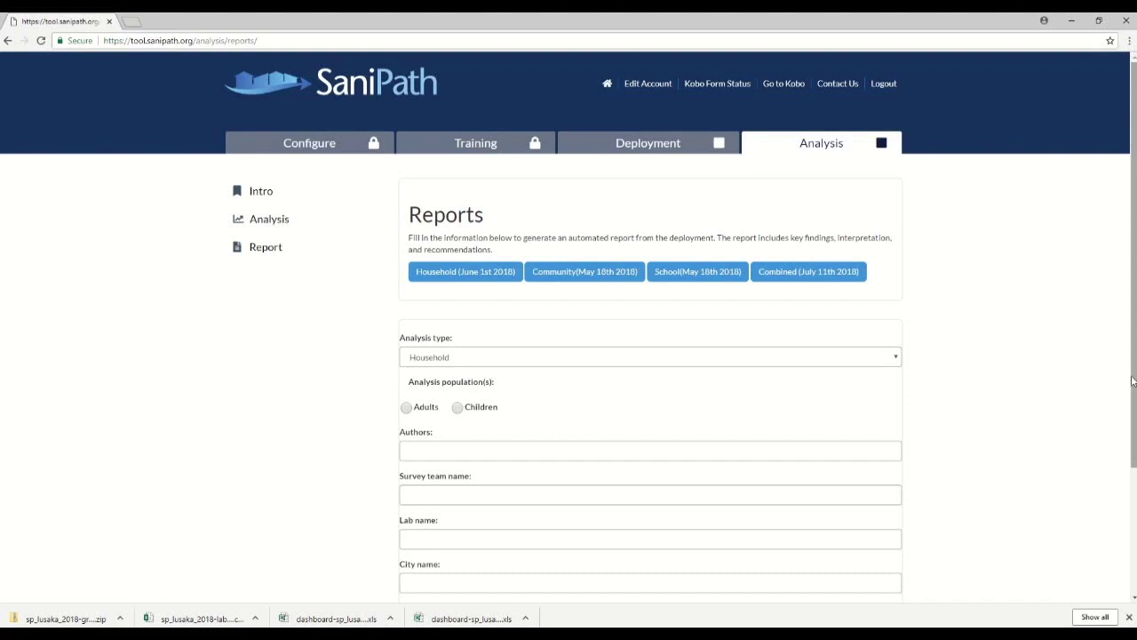
{"action": "scroll", "coordinate": [1132, 381], "scroll_direction": "down", "scroll_amount": 1}
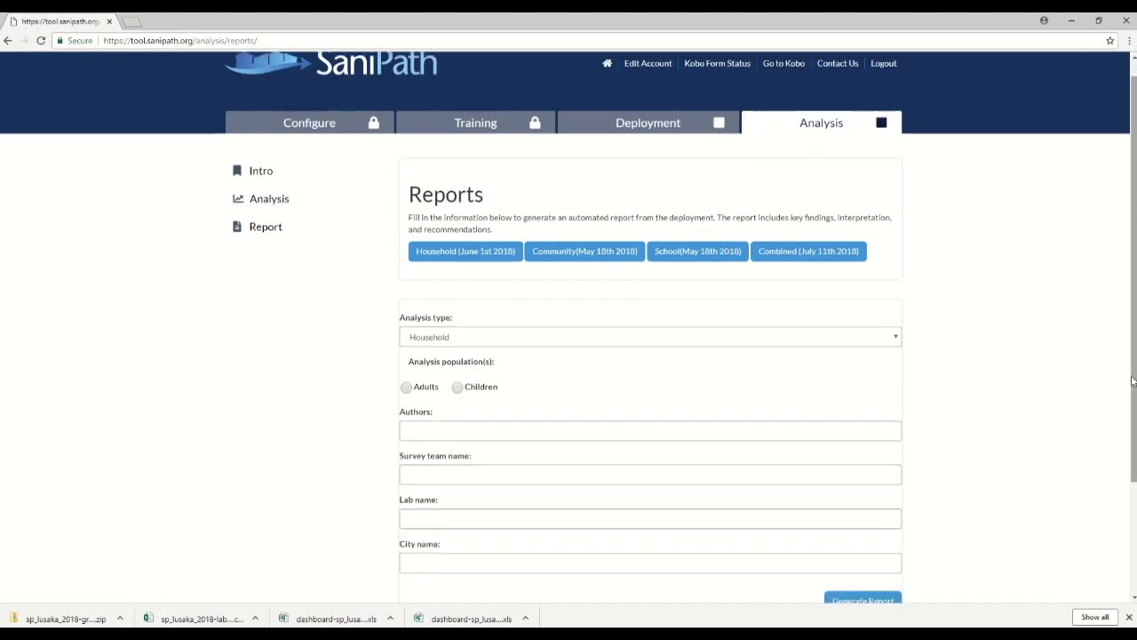
{"action": "left_click", "coordinate": [670, 303]}
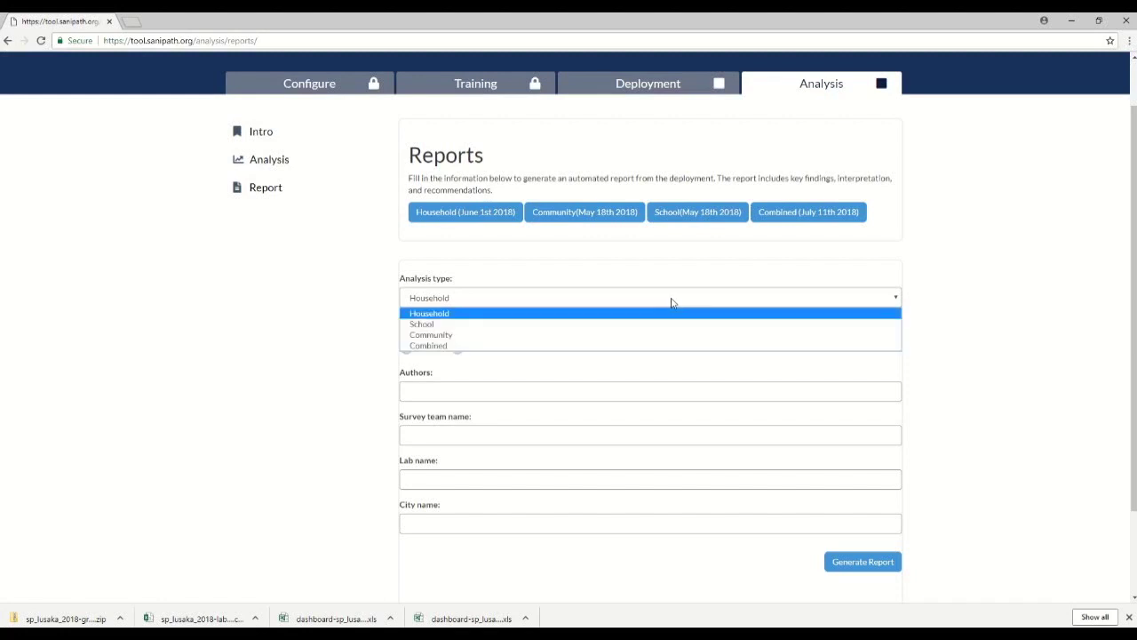
{"action": "left_click", "coordinate": [455, 346]}
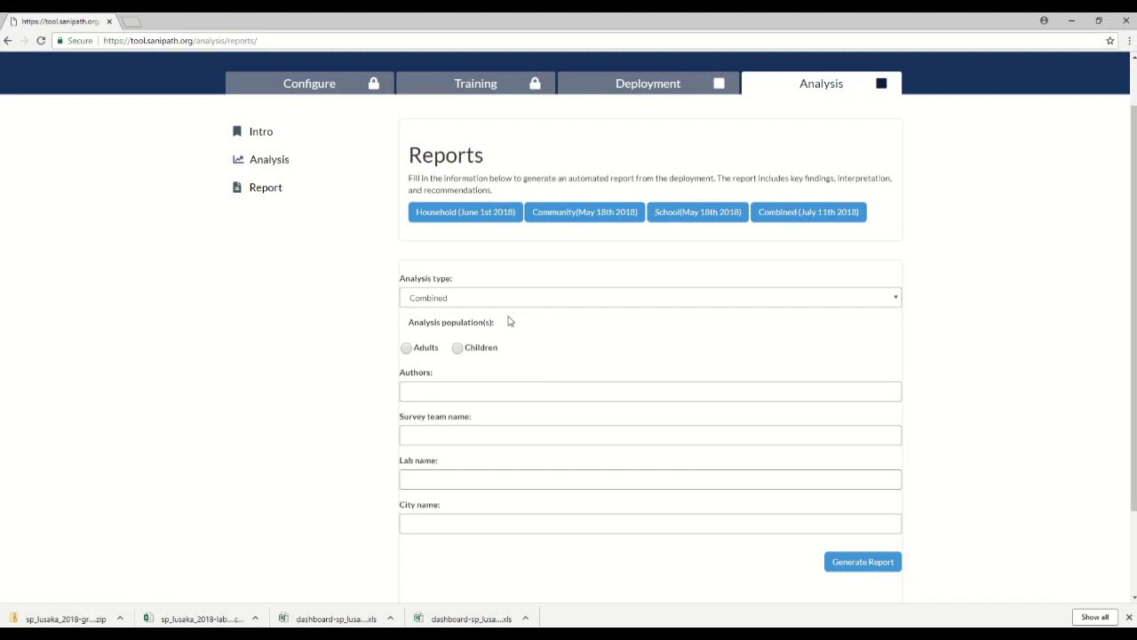
{"action": "left_click", "coordinate": [406, 349]}
Fill in the report details with authors Me, survey team My Survey Team, lab My Lab Team and city Atlanta.
{"action": "left_click", "coordinate": [491, 385]}
{"action": "type", "text": "Me"}
{"action": "key", "text": "Tab"}
{"action": "type", "text": "My Surve Tea"}
{"action": "key", "text": "BackSpace"}
{"action": "key", "text": "BackSpace"}
{"action": "key", "text": "BackSpace"}
{"action": "key", "text": "BackSpace"}
{"action": "type", "text": "y Team"}
{"action": "key", "text": "Tab"}
{"action": "type", "text": "My S"}
{"action": "key", "text": "BackSpace"}
{"action": "type", "text": "Lab Team"}
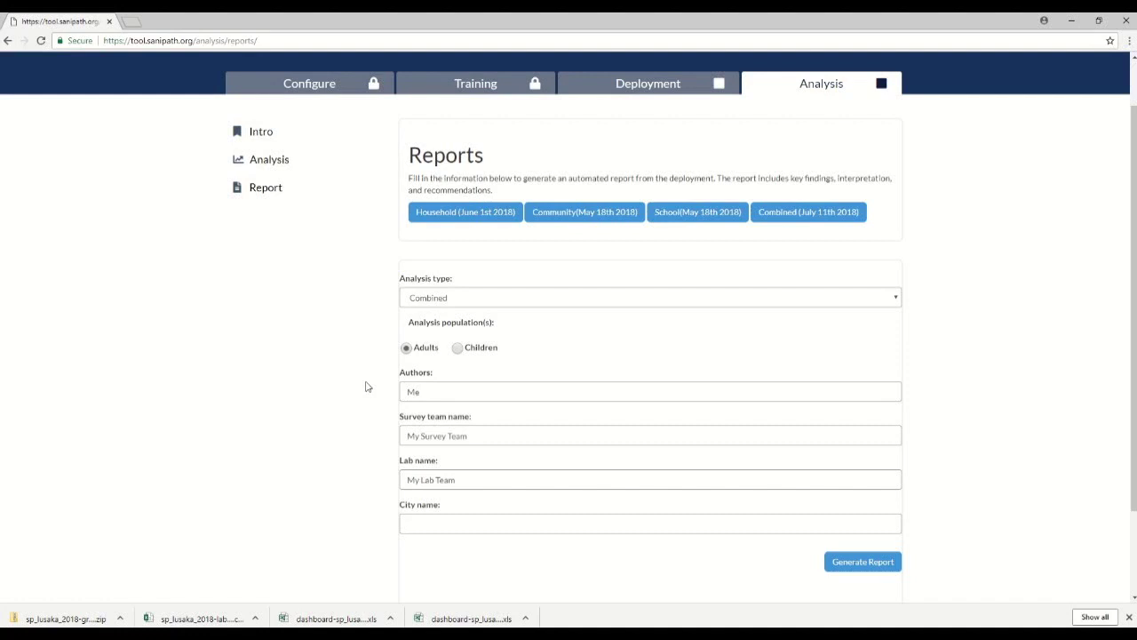
{"action": "type", "text": "Atlanta"}
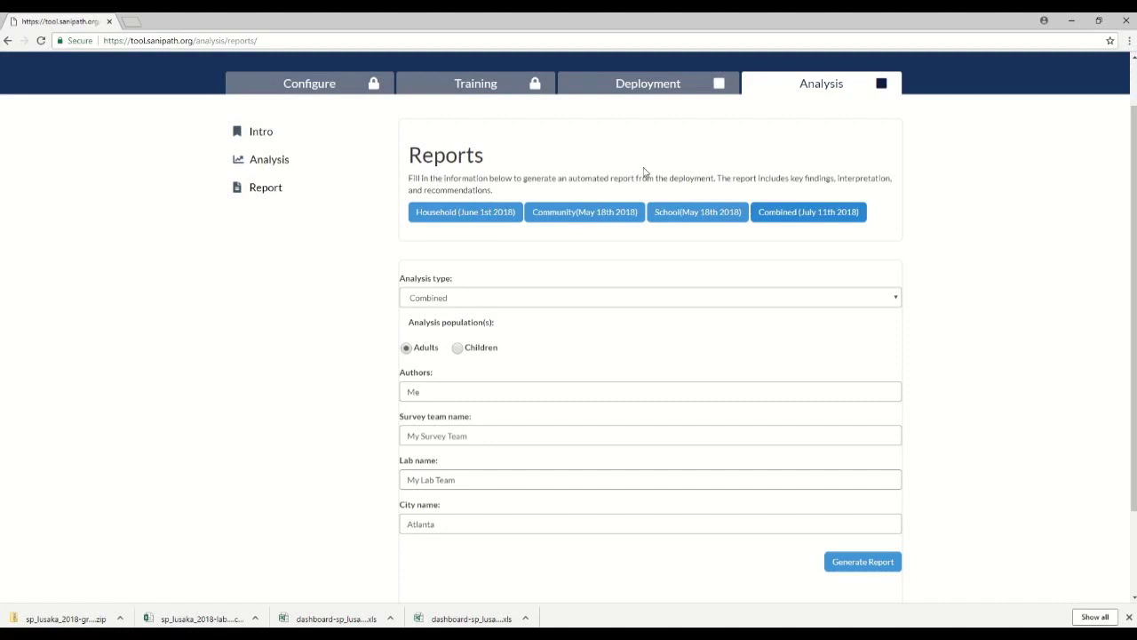
Download the Combined (July 11th 2018) report, open it in Word and enable editing.
{"action": "left_click", "coordinate": [830, 215]}
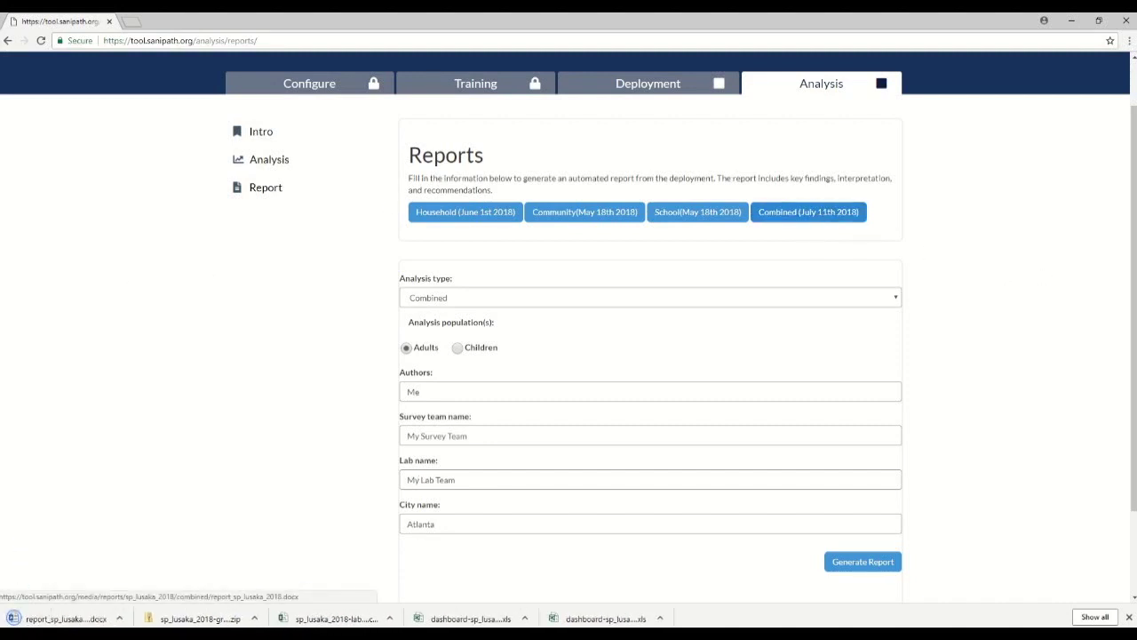
{"action": "left_click", "coordinate": [64, 621]}
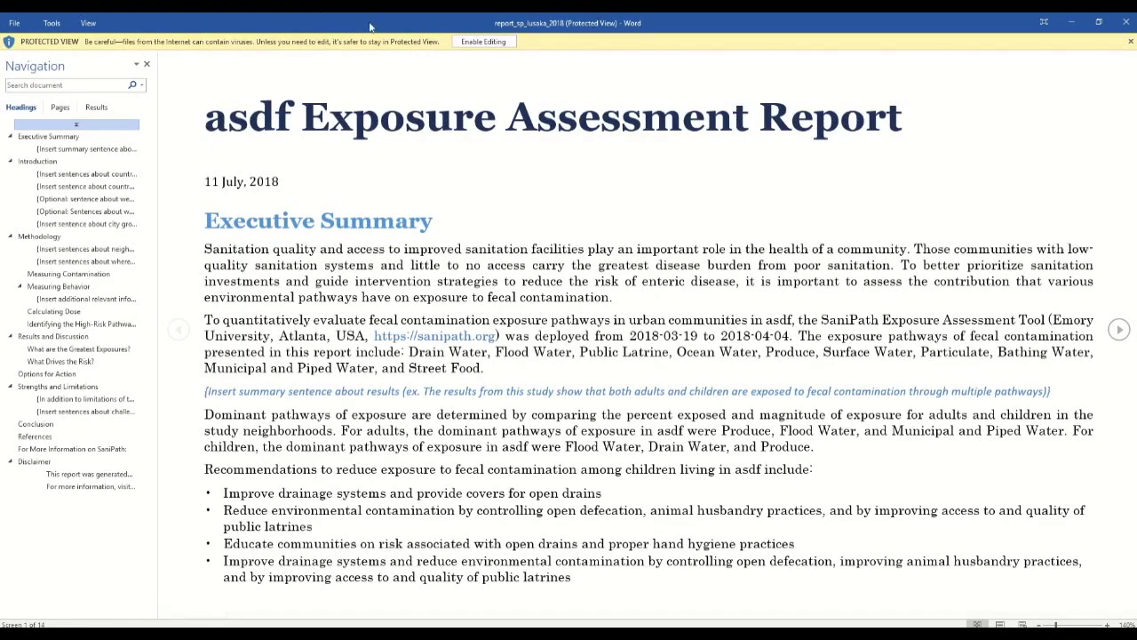
{"action": "left_click", "coordinate": [462, 44]}
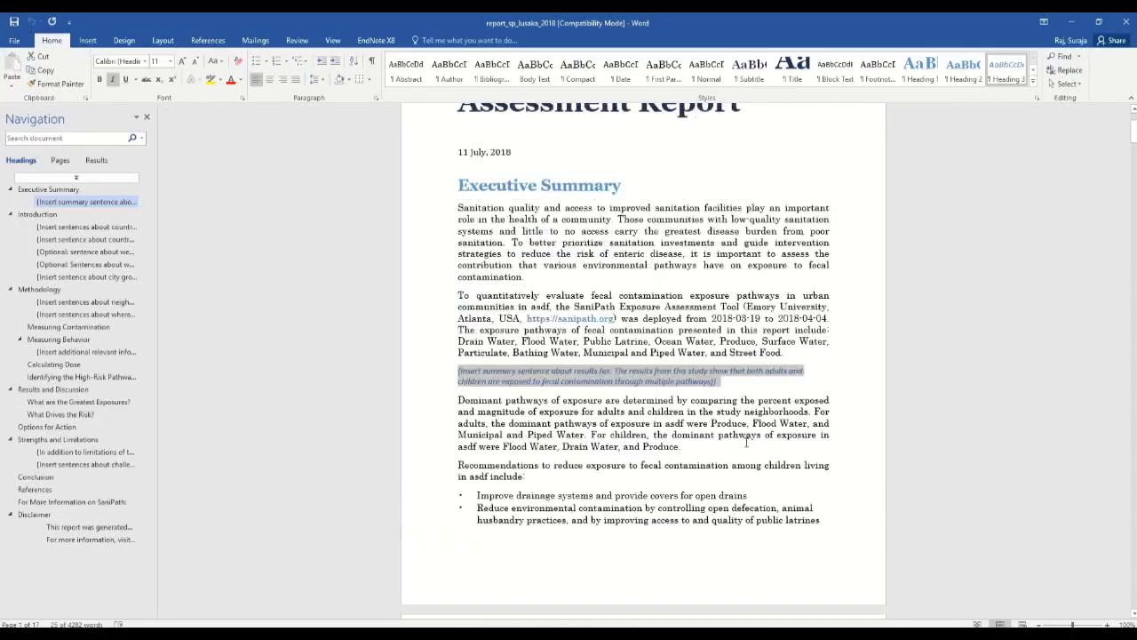
Examine the report's Executive Summary and highlight the placeholder for the summary sentence about results.
{"action": "scroll", "coordinate": [1130, 255], "scroll_direction": "up", "scroll_amount": 1}
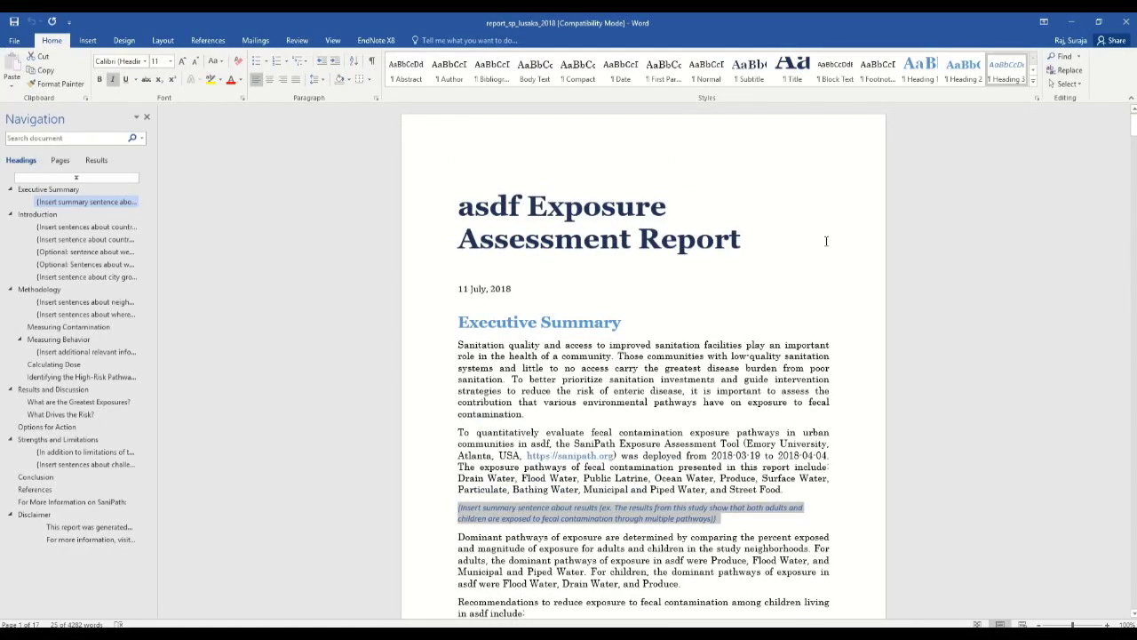
{"action": "scroll", "coordinate": [1089, 222], "scroll_direction": "down", "scroll_amount": 1}
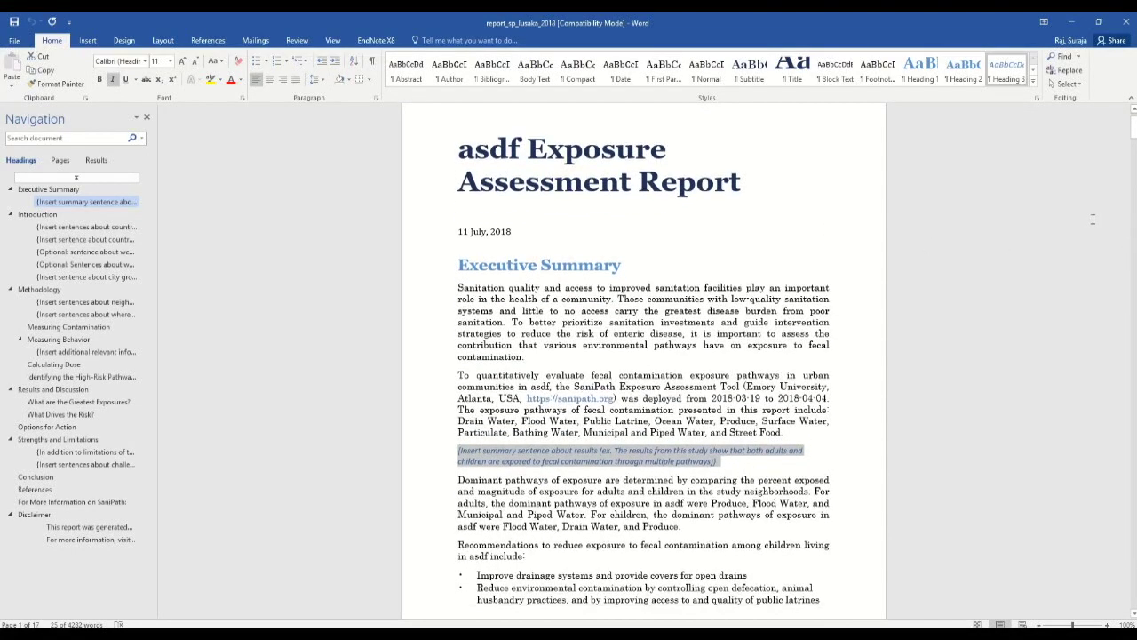
{"action": "left_click", "coordinate": [805, 455]}
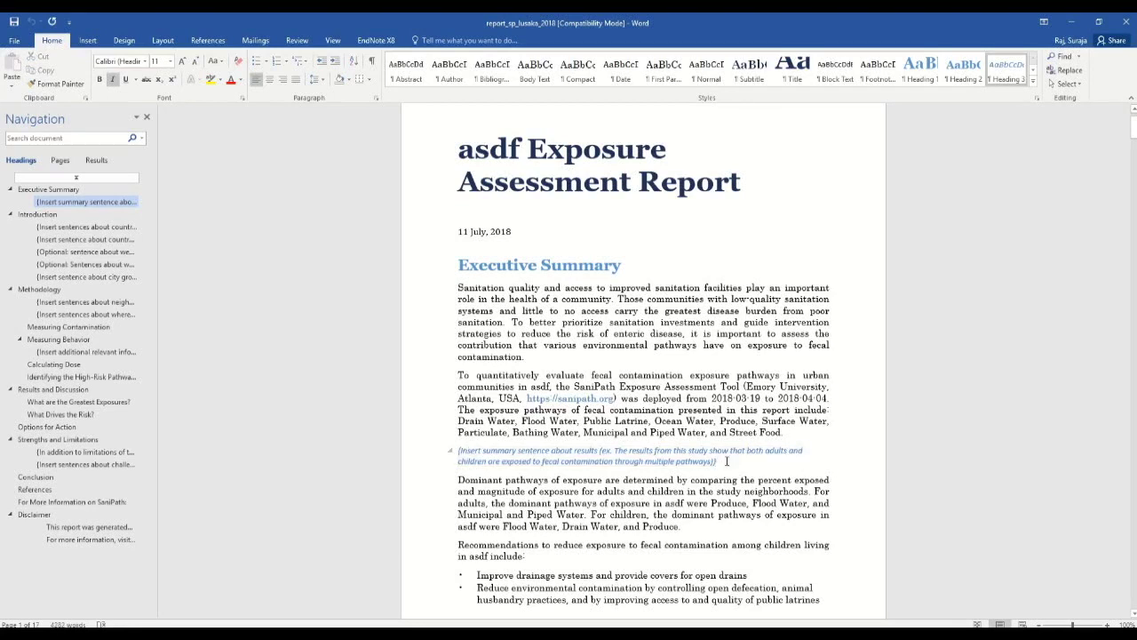
{"action": "left_click", "coordinate": [424, 460]}
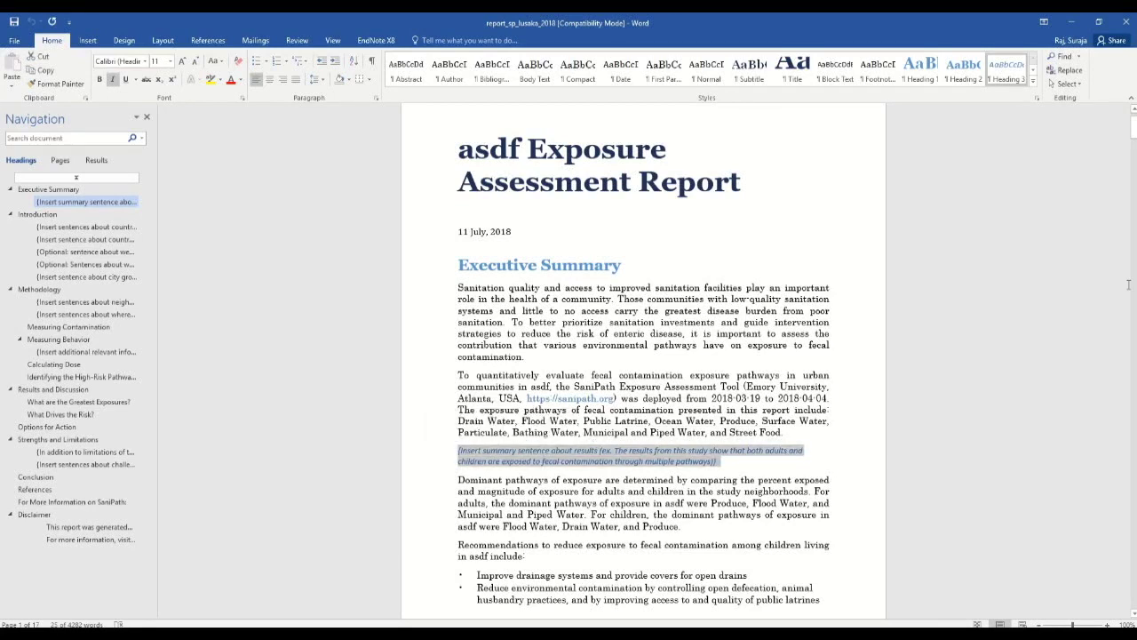
{"action": "left_click", "coordinate": [980, 258]}
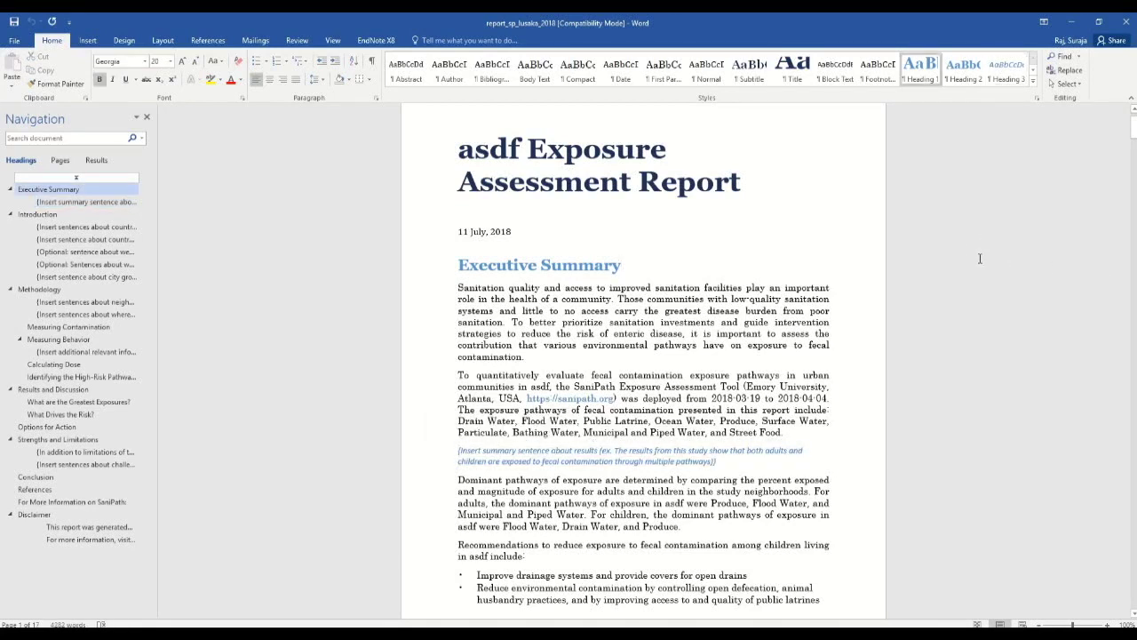